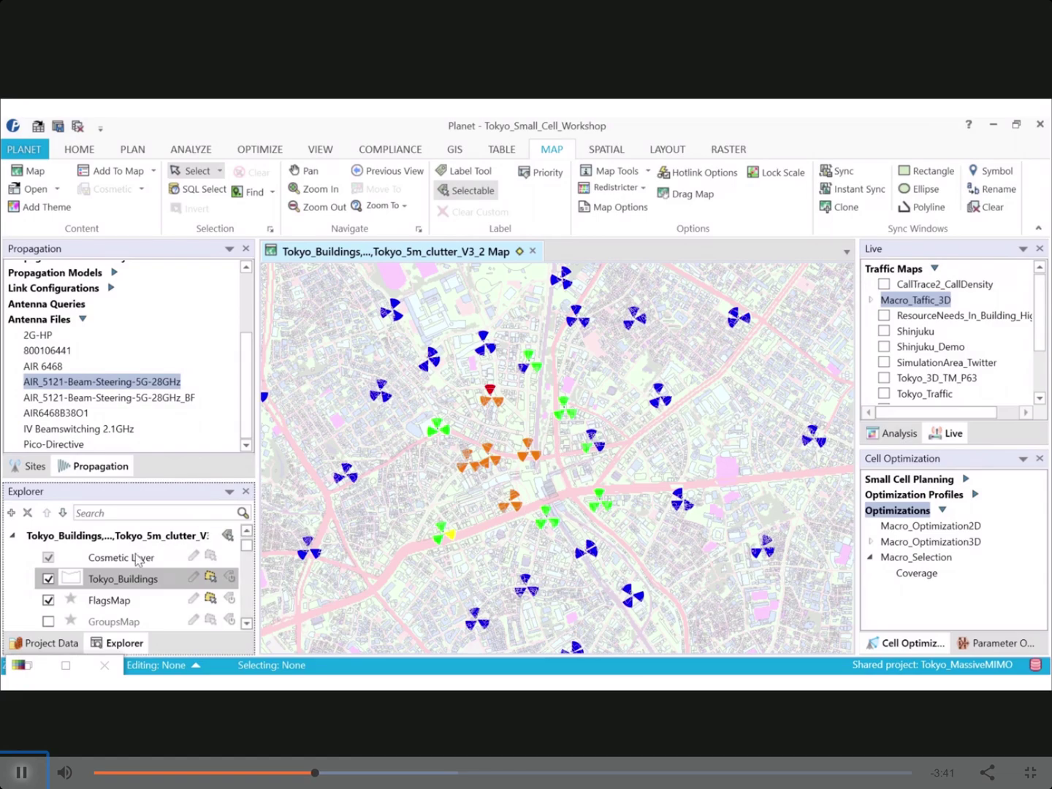
Hide and reshow the Tokyo_Buildings layer, and inspect the attributes of several buildings near the city centre with the Info tool
click(48, 579)
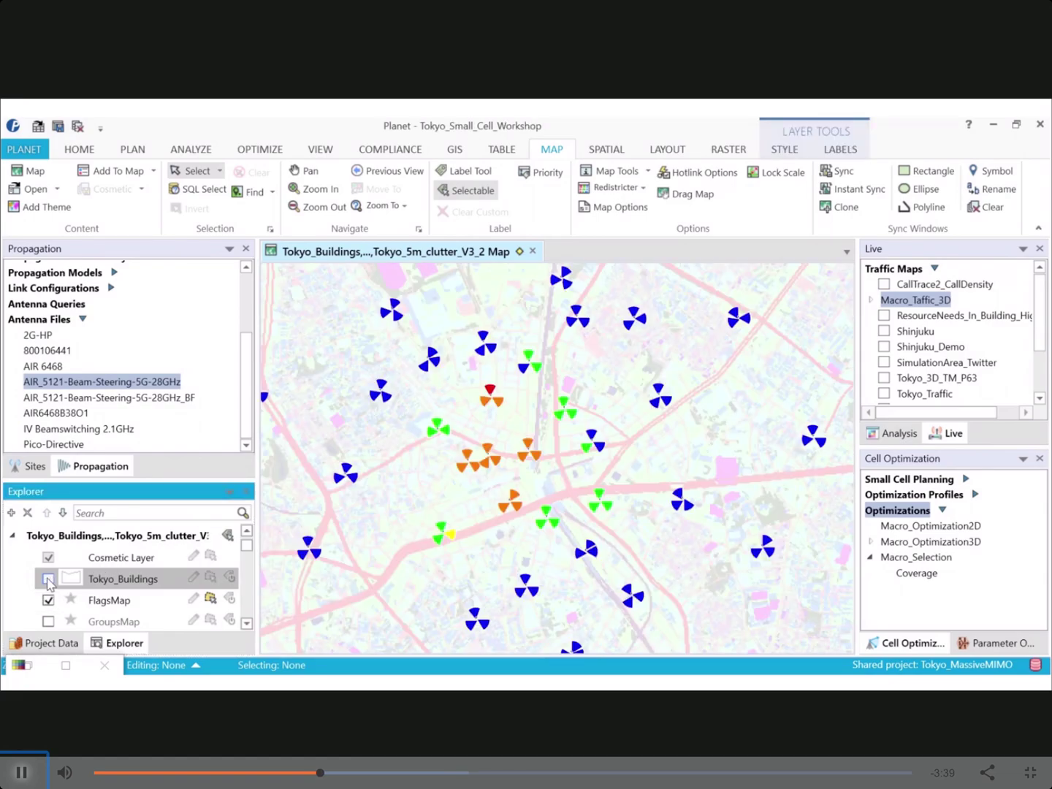
scroll(538, 483, up, 3)
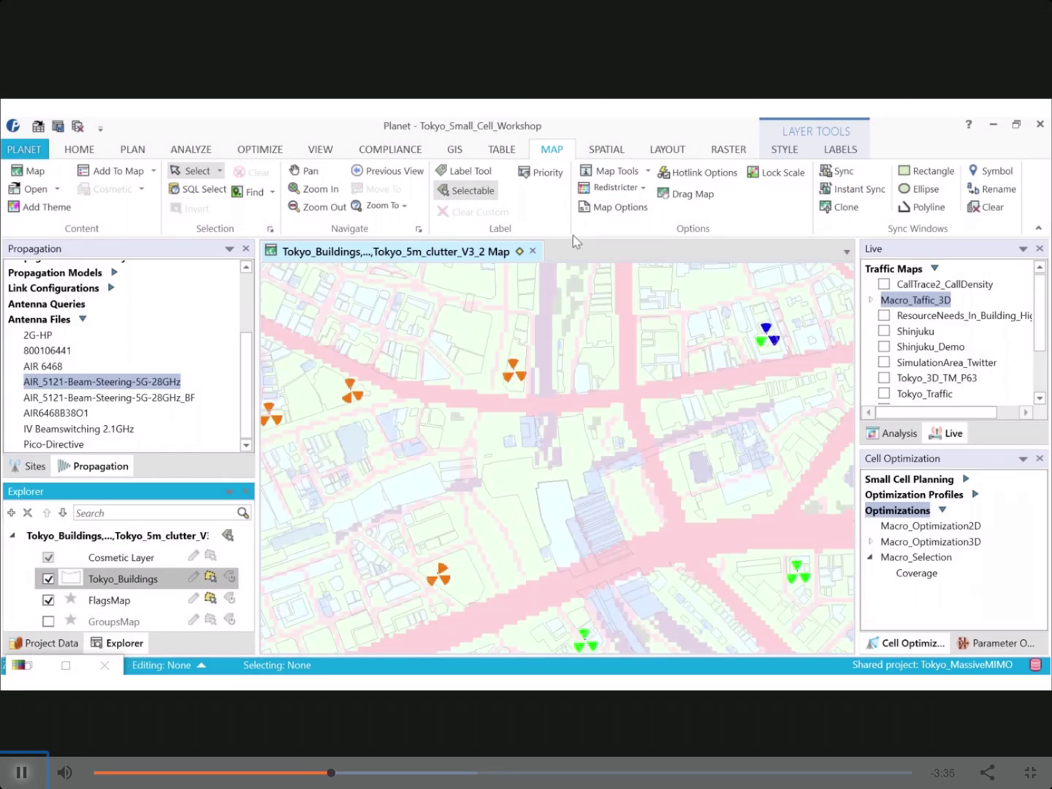
click(606, 171)
click(595, 282)
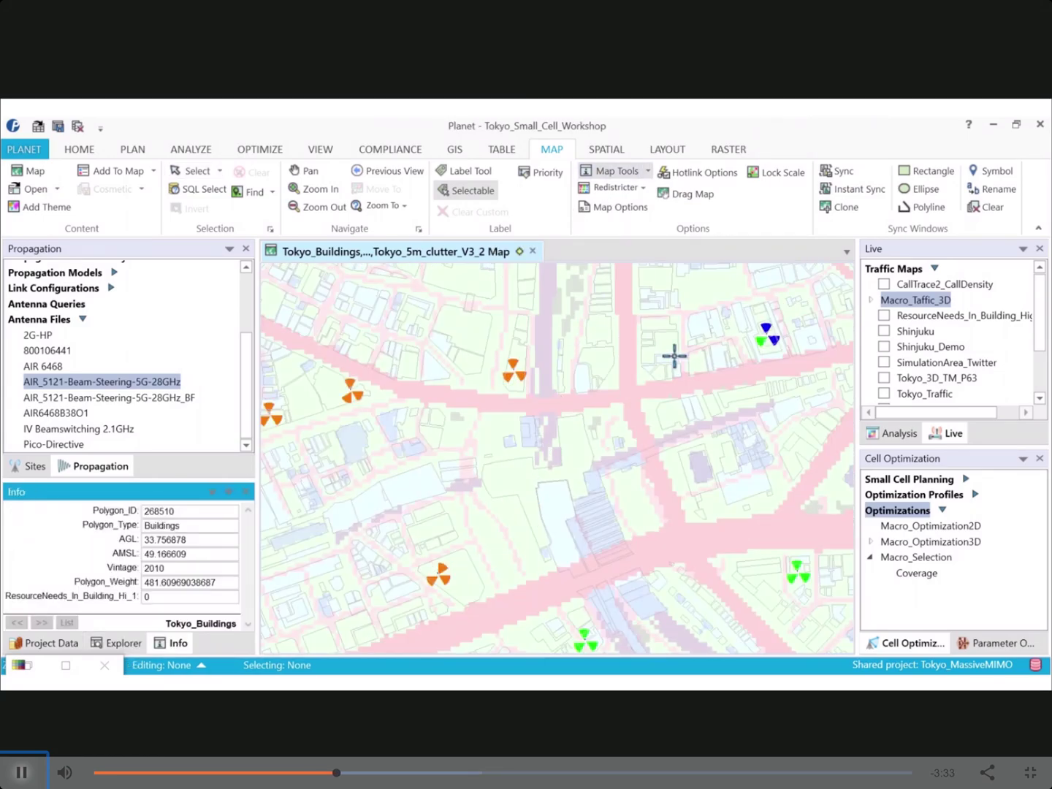
click(596, 364)
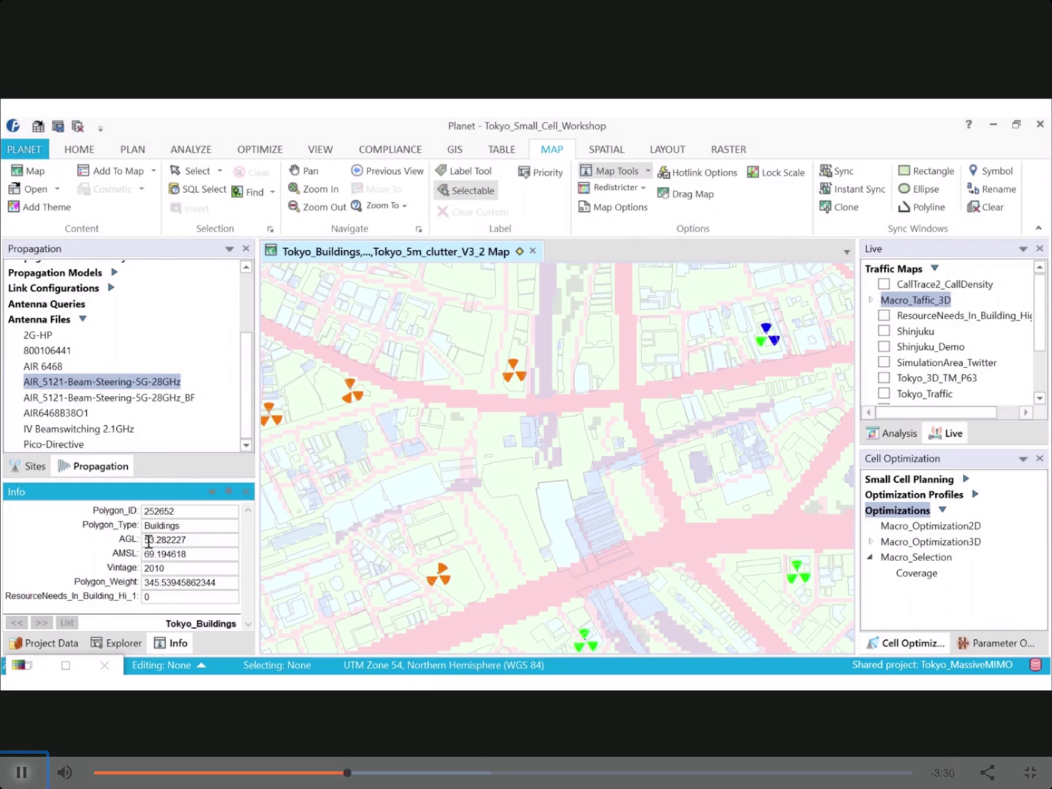
click(521, 476)
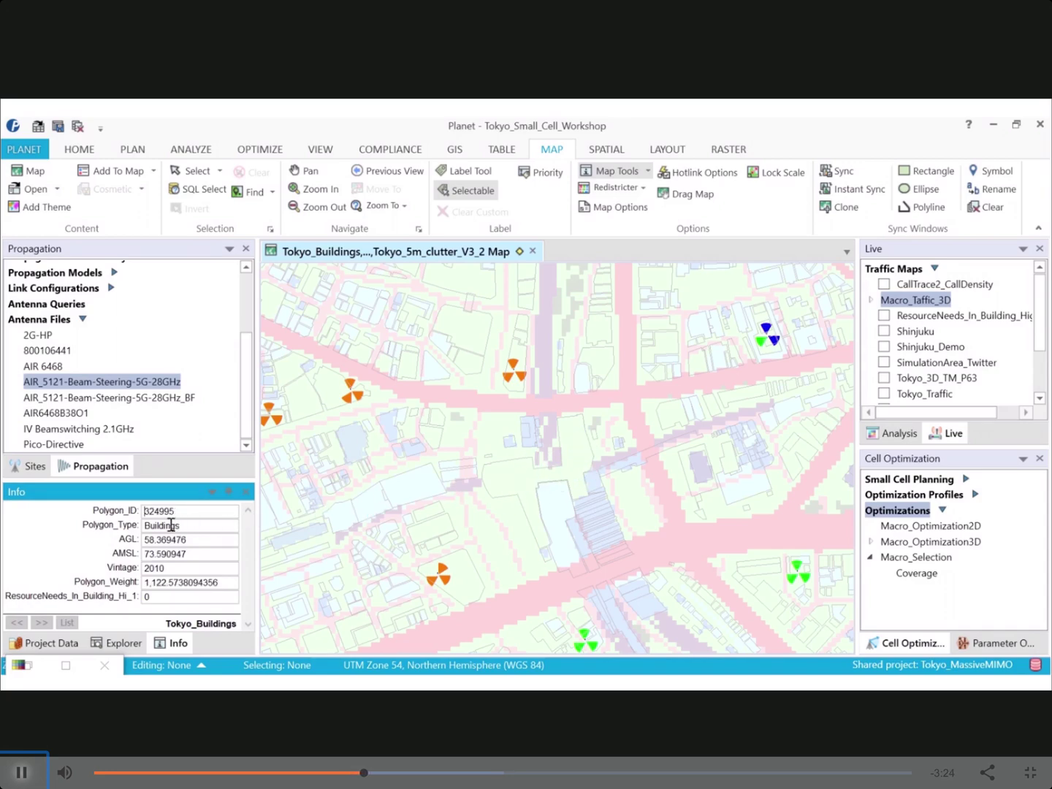
click(391, 496)
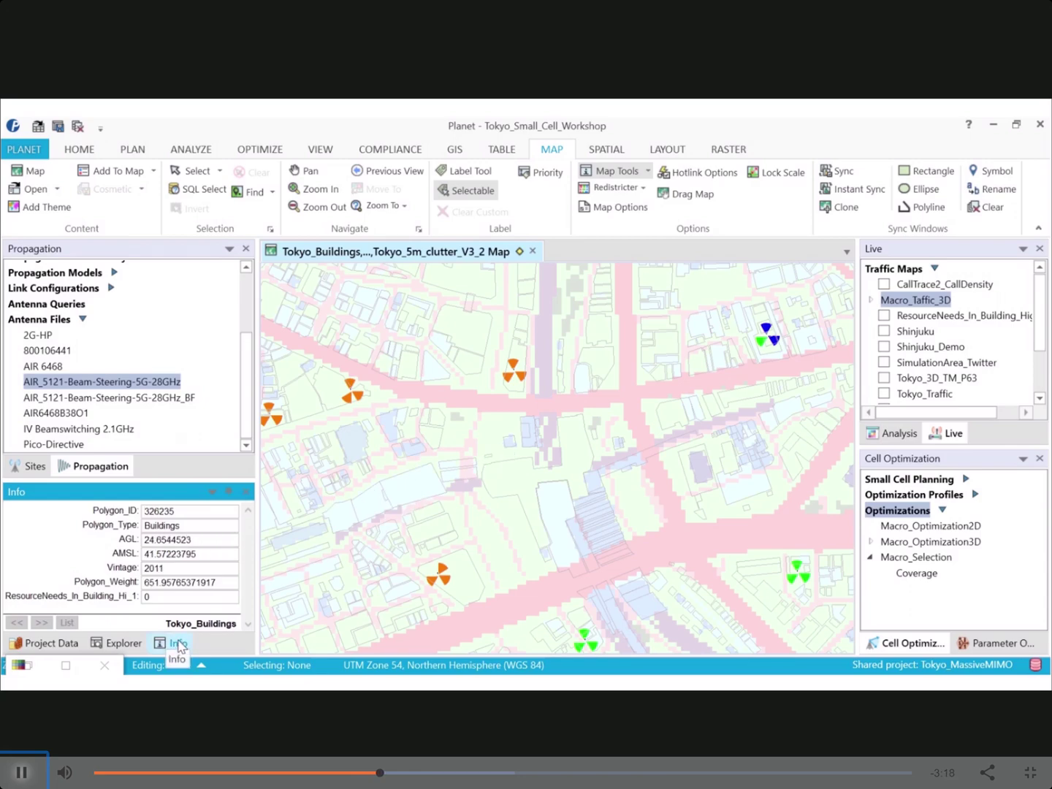
click(69, 653)
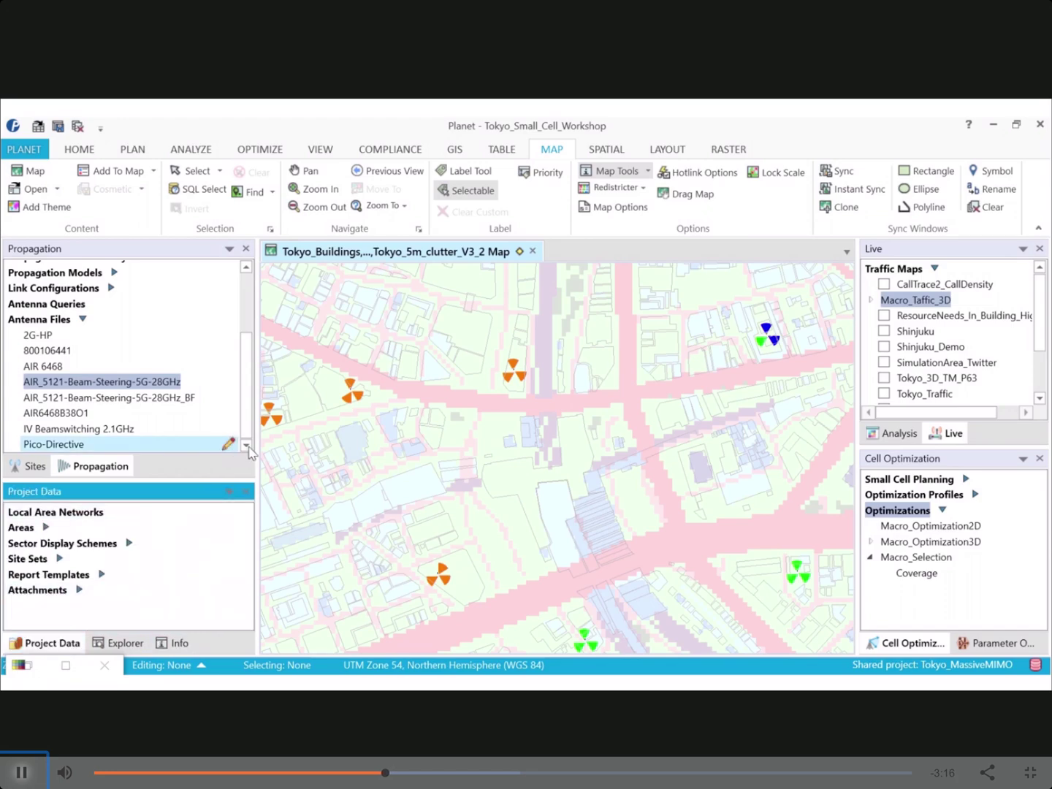
scroll(549, 397, down, 3)
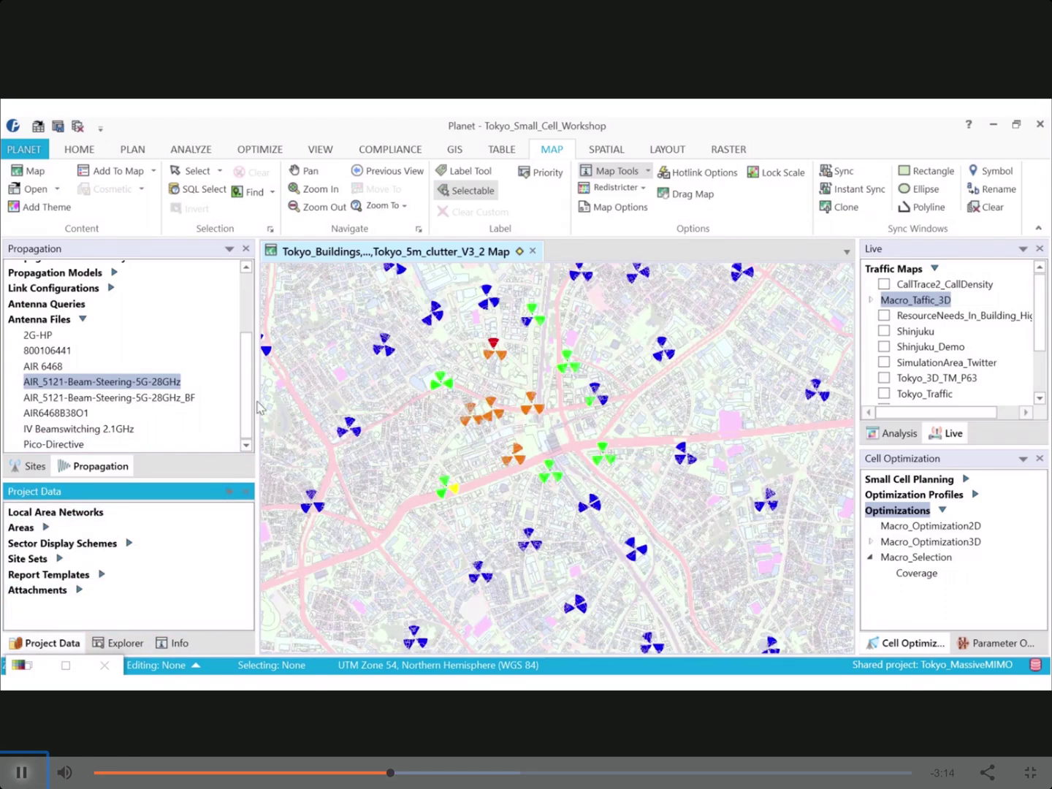
Open the AIR_5121-Beam-Steering-5G-28GHz antenna for editing and display its 27900 - 28100 MHz H0 V11 pattern
double_click(114, 383)
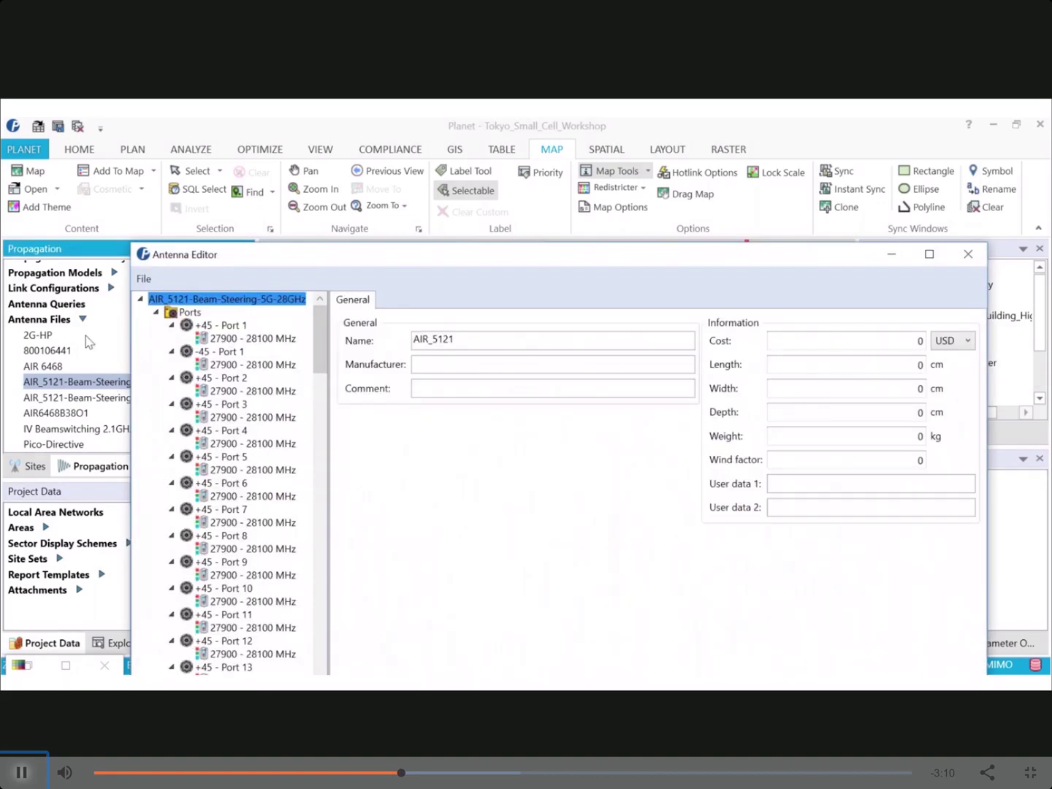
click(155, 312)
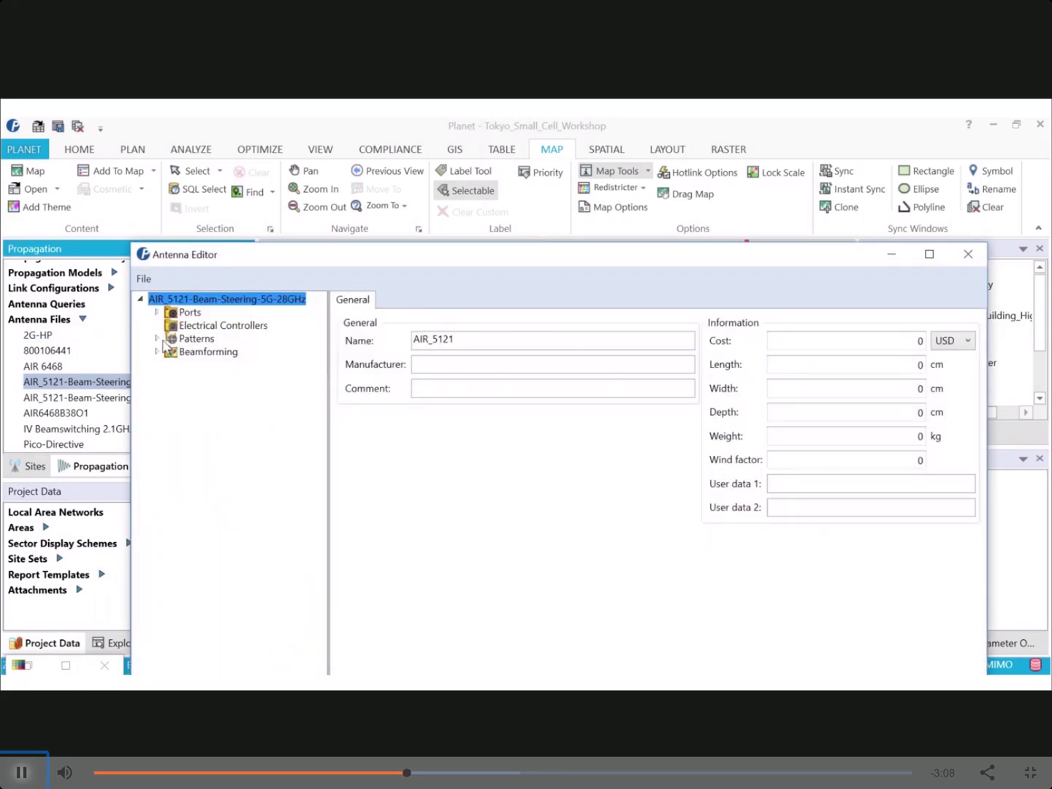
click(156, 339)
click(220, 364)
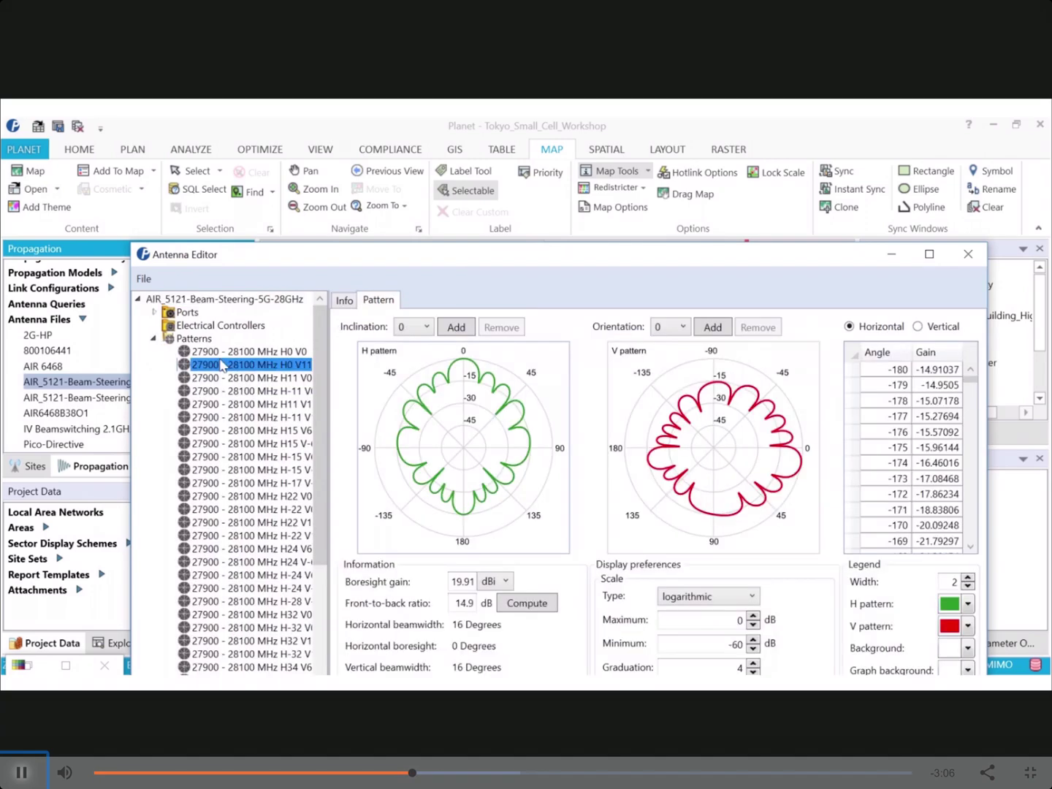
Examine the antenna's successive beam patterns one after another, down to 27900 - 28100 MHz H-17 V-12
key(Down)
key(Down)
key(Down)
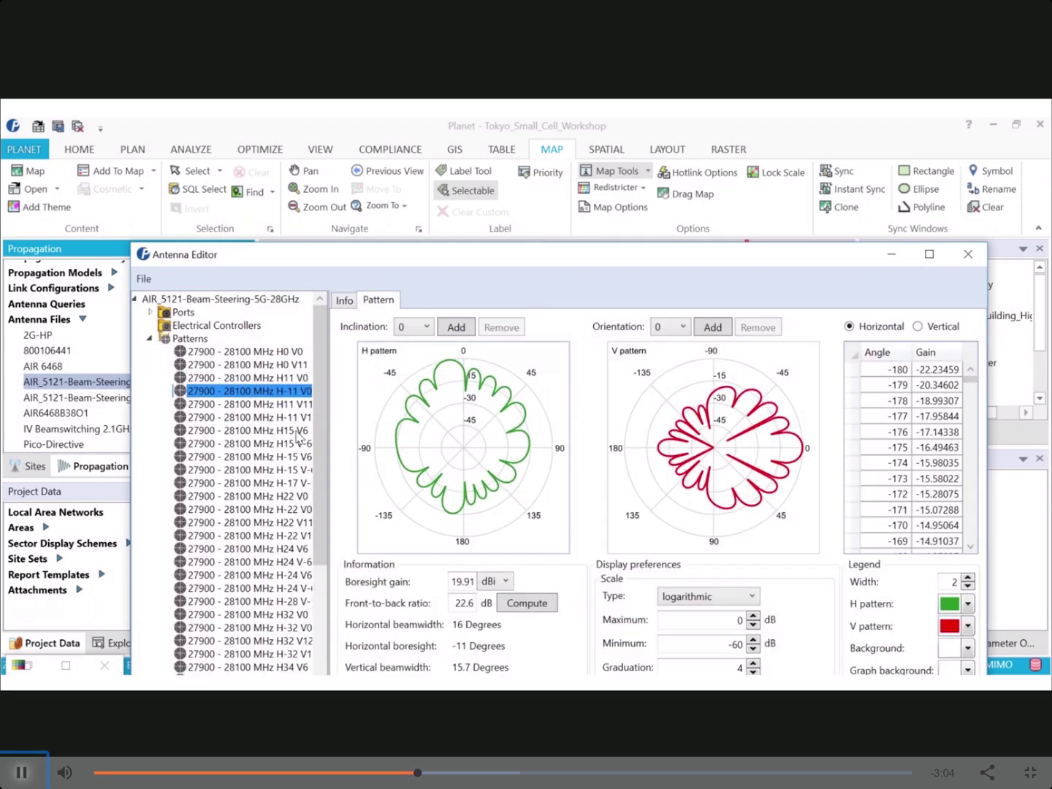
key(Down)
key(Down)
key(Down)
key(Down)
key(Down)
key(Down)
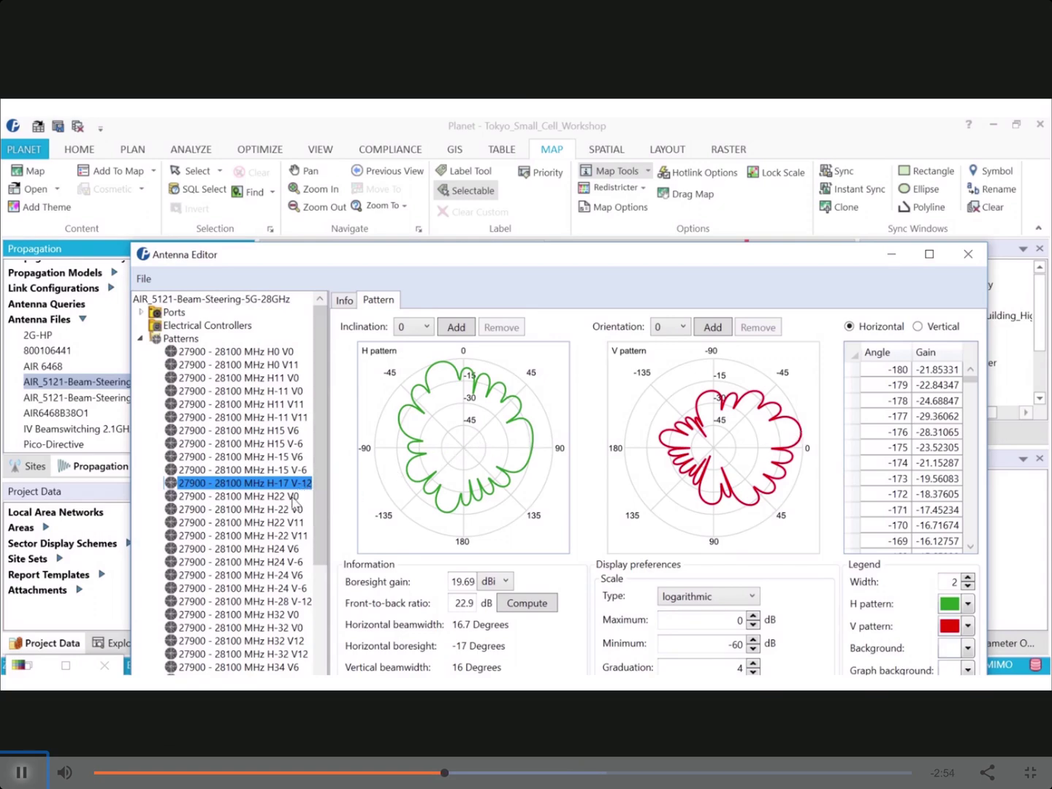
View the H-17 V-12 pattern in an enlarged 3D viewer, run and pause its rotation, and close the viewer and the antenna editor
right_click(255, 488)
click(248, 495)
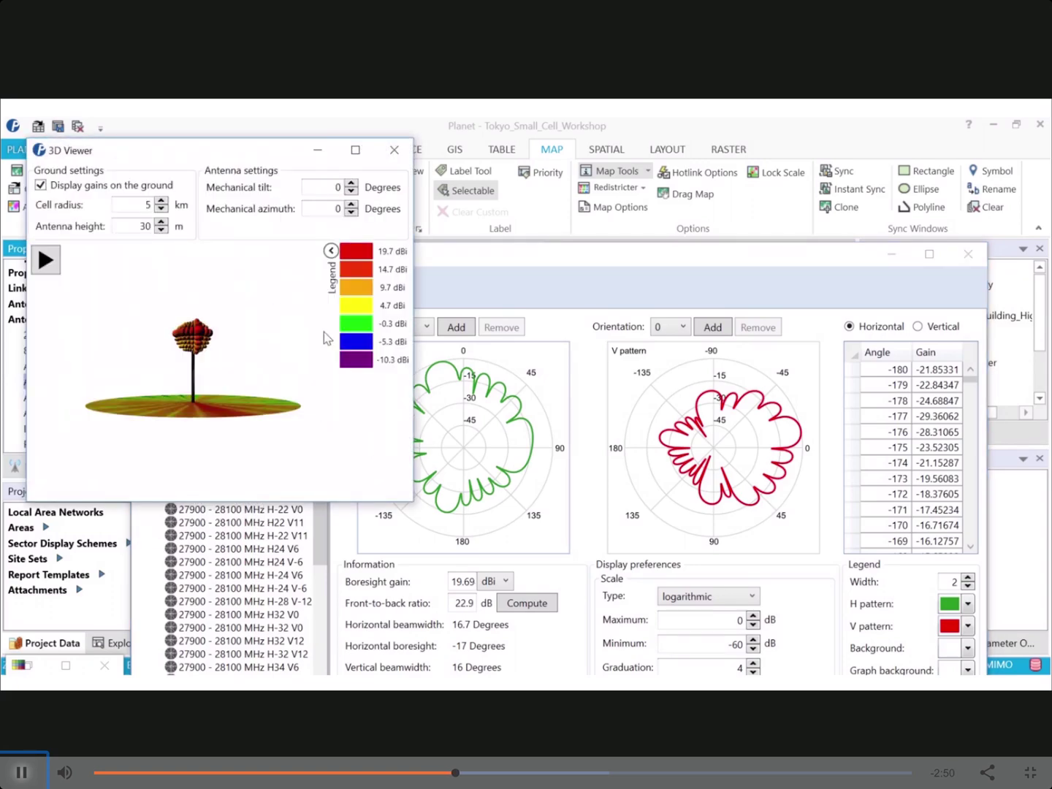
click(353, 149)
click(22, 233)
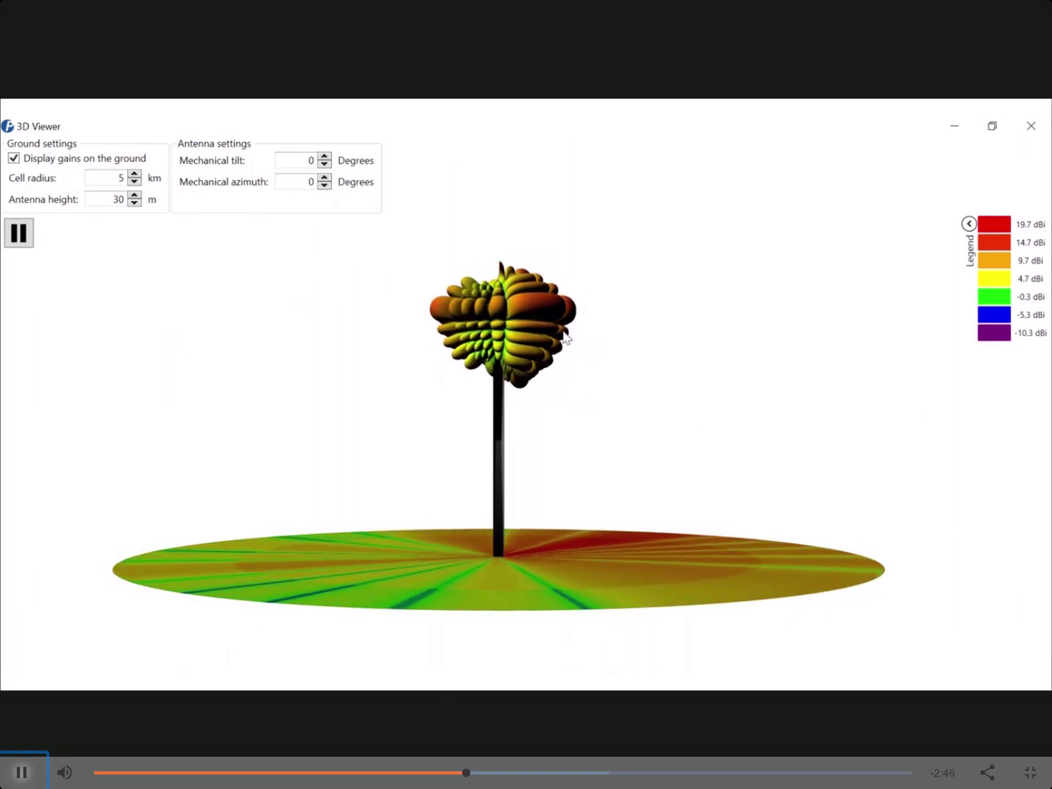
click(24, 233)
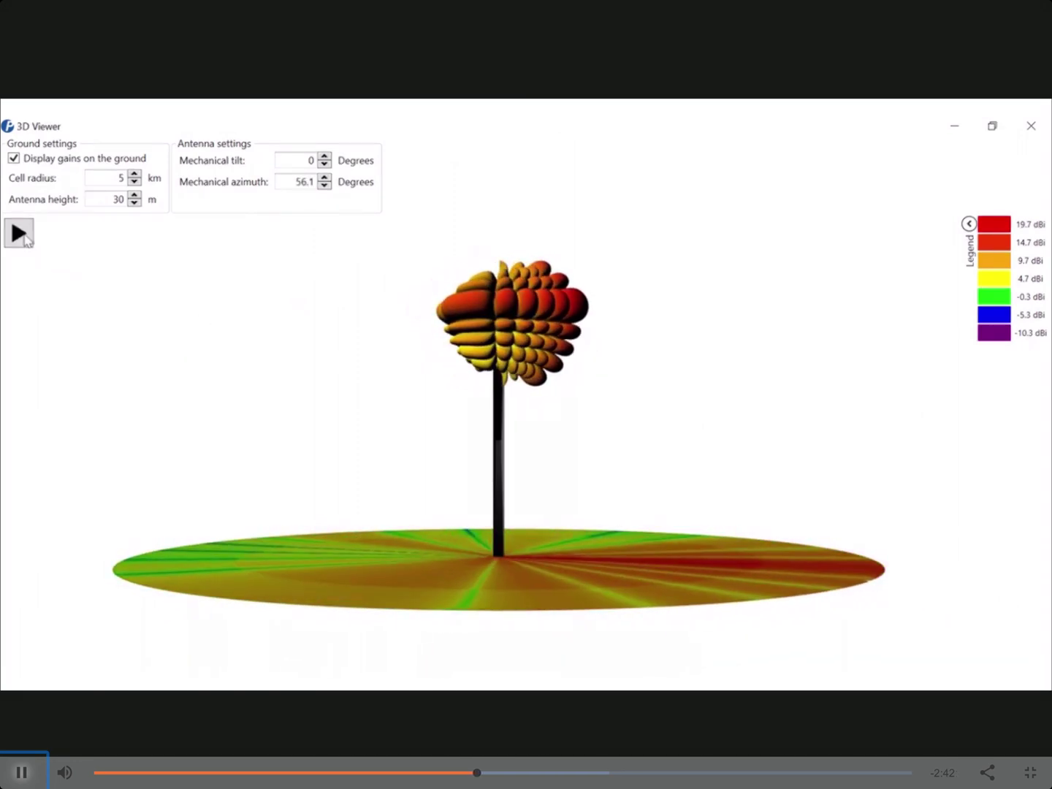
click(1039, 127)
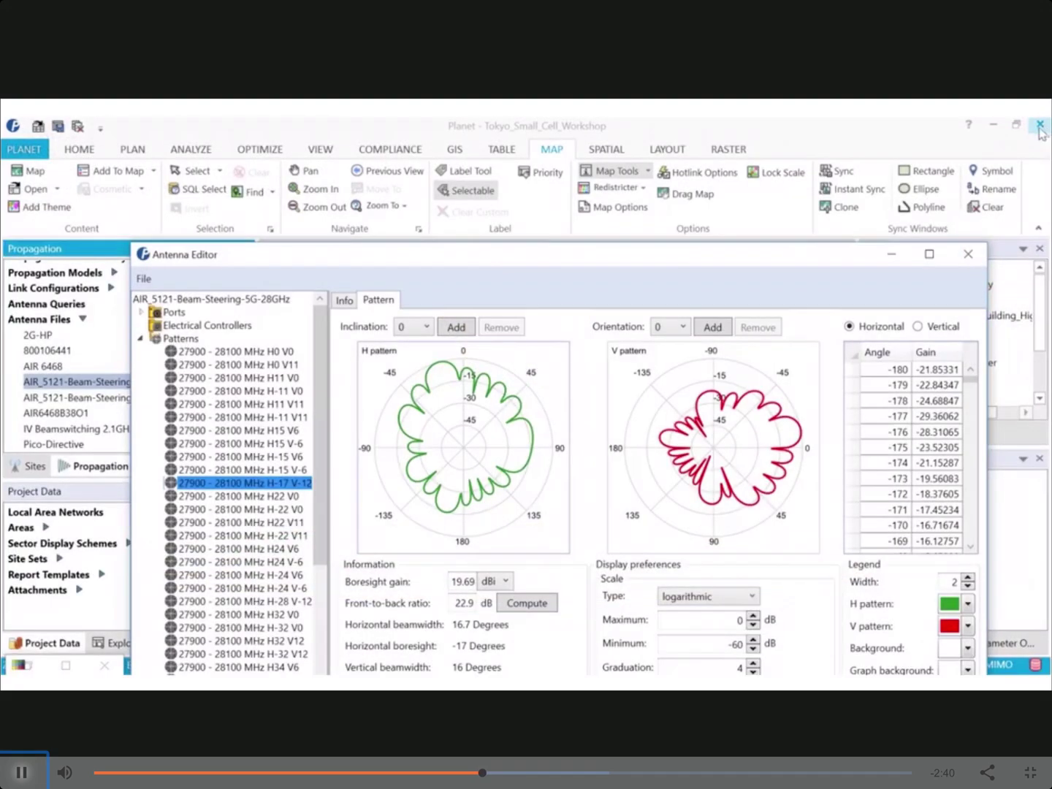
click(969, 253)
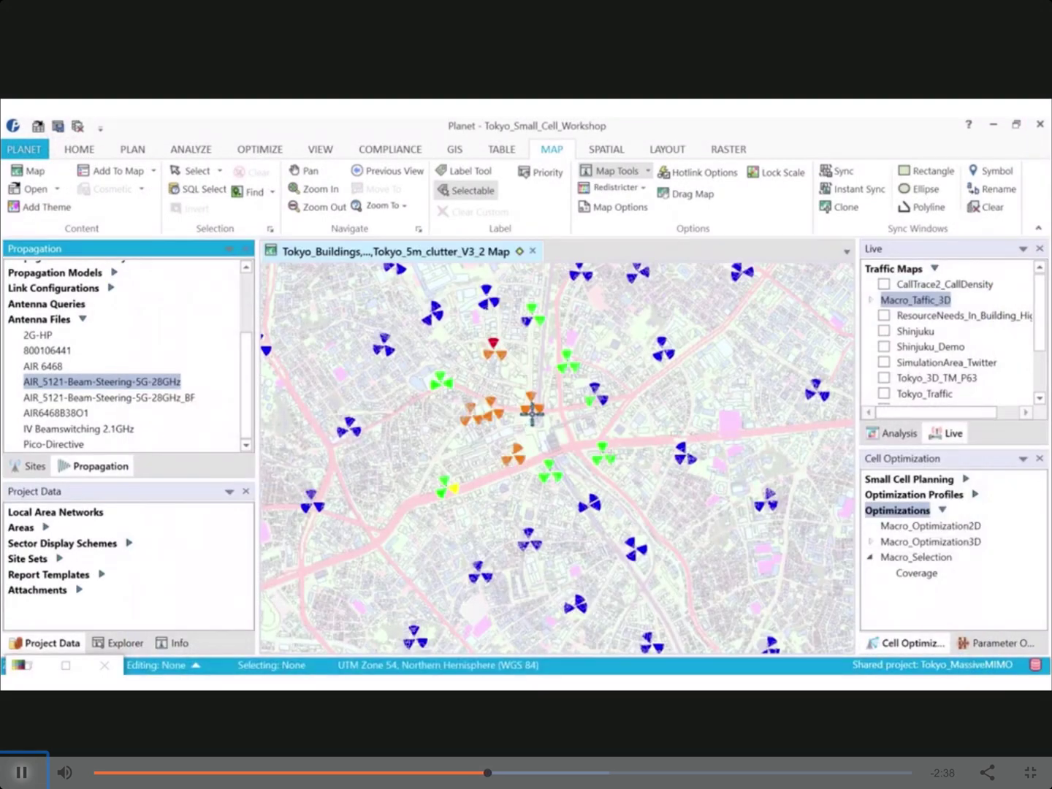
Filter the project's sites by "site_5" and expand Site_5 to reveal its LTE FDD entry
click(12, 468)
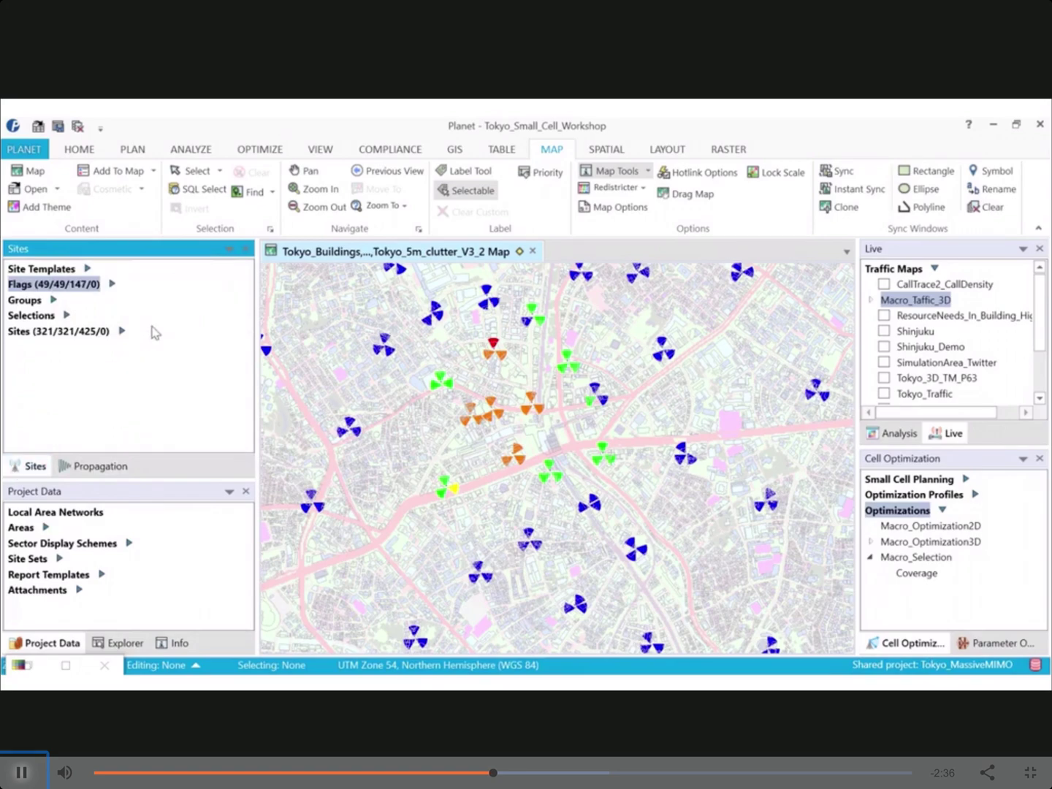
click(153, 331)
text(site_5)
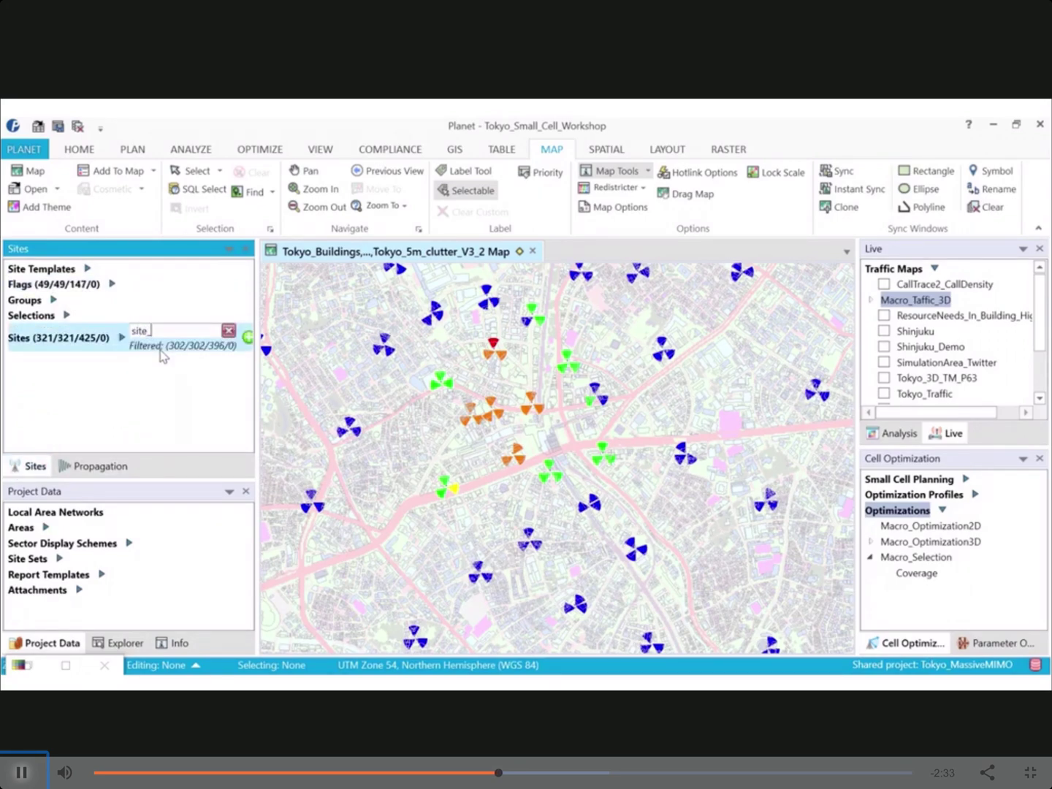
click(121, 338)
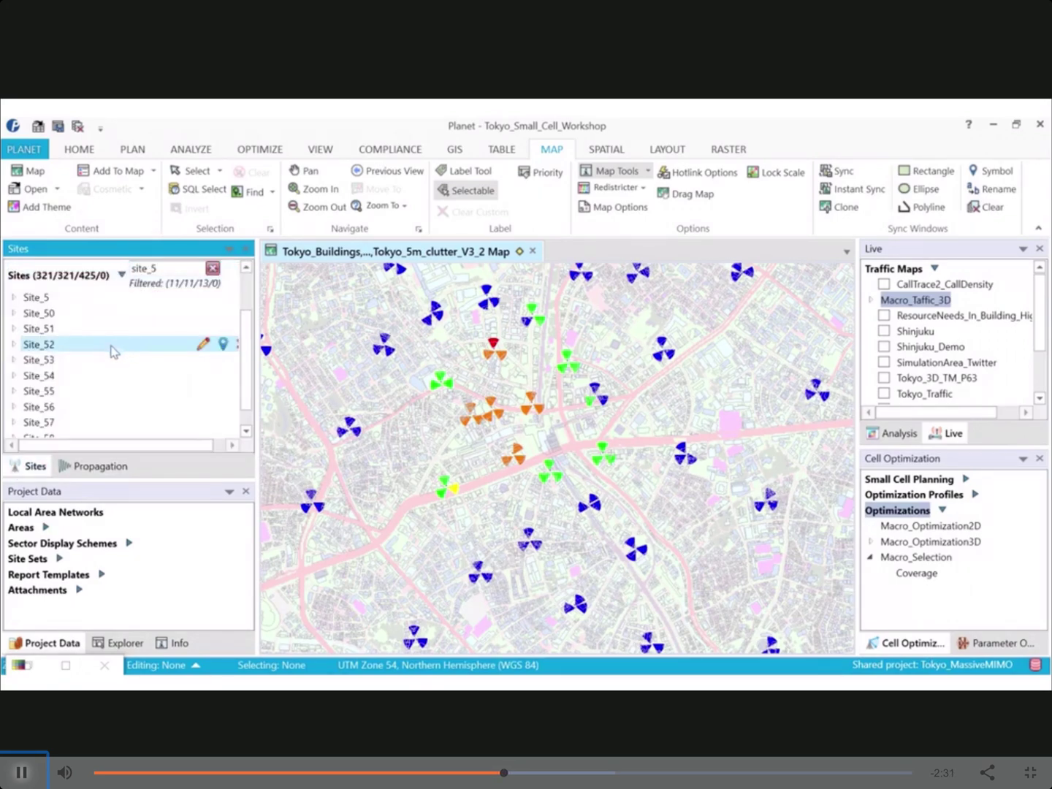
click(13, 298)
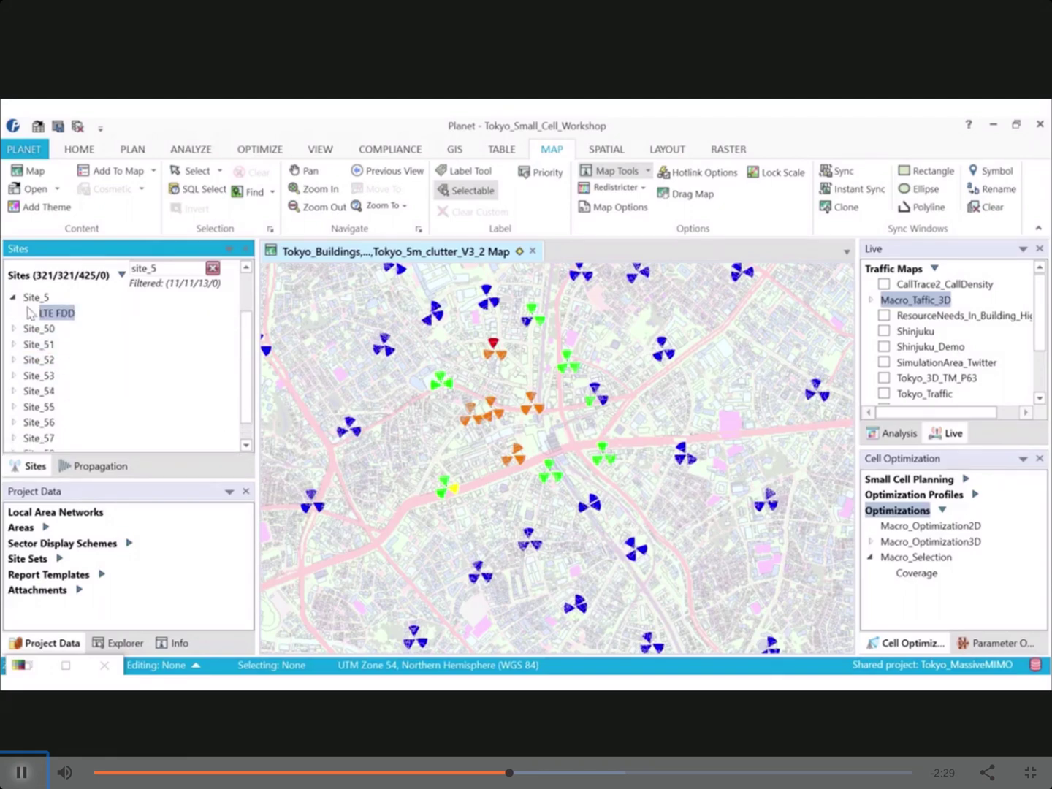
Select the Tokyo_Buildings polygons inside a rectangular area around the central cluster of sites on the map
click(119, 643)
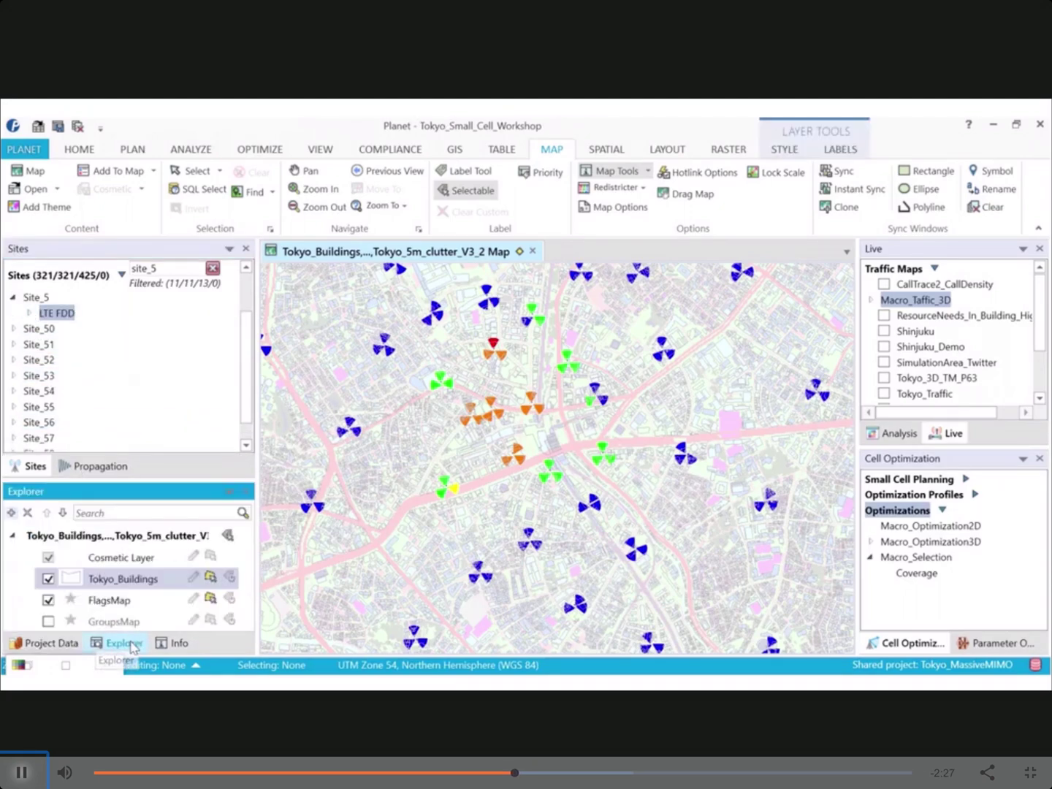
click(220, 170)
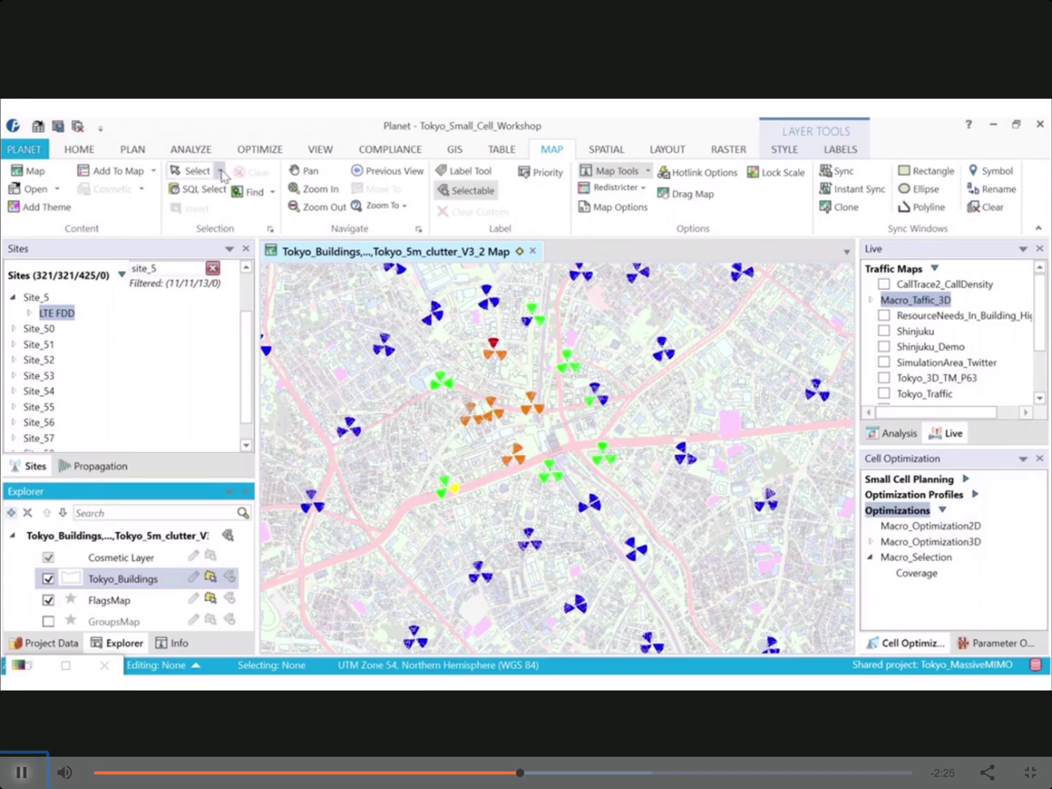
click(206, 317)
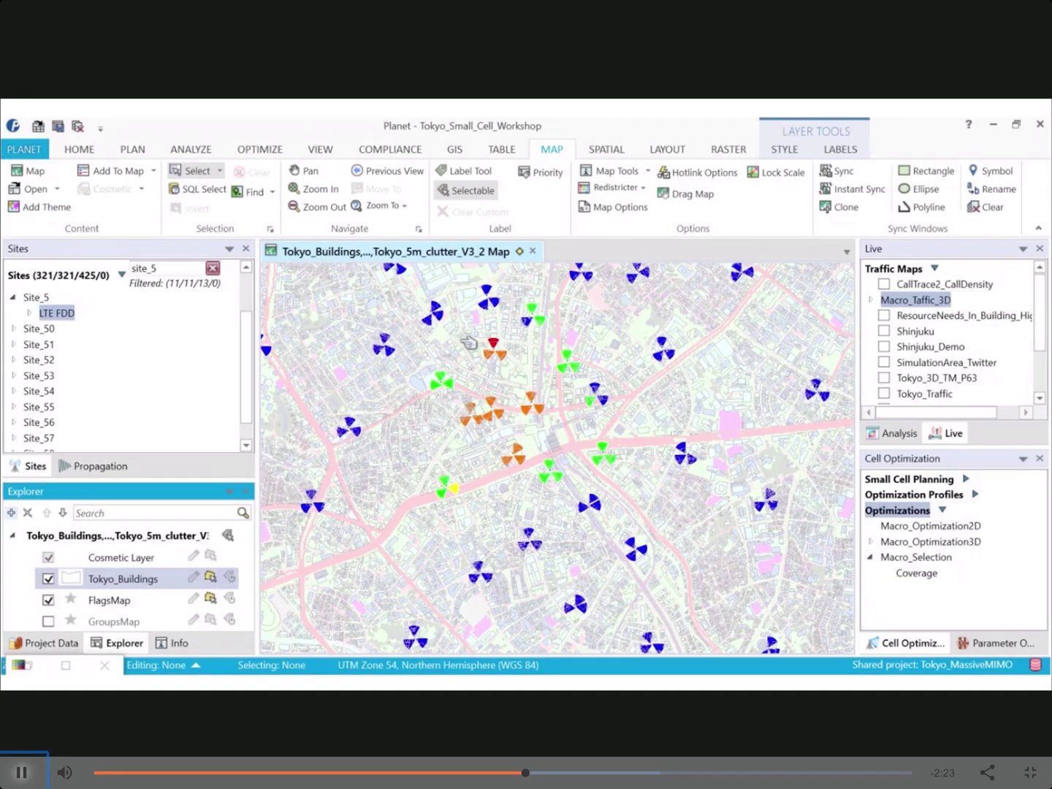
drag(449, 329, 630, 505)
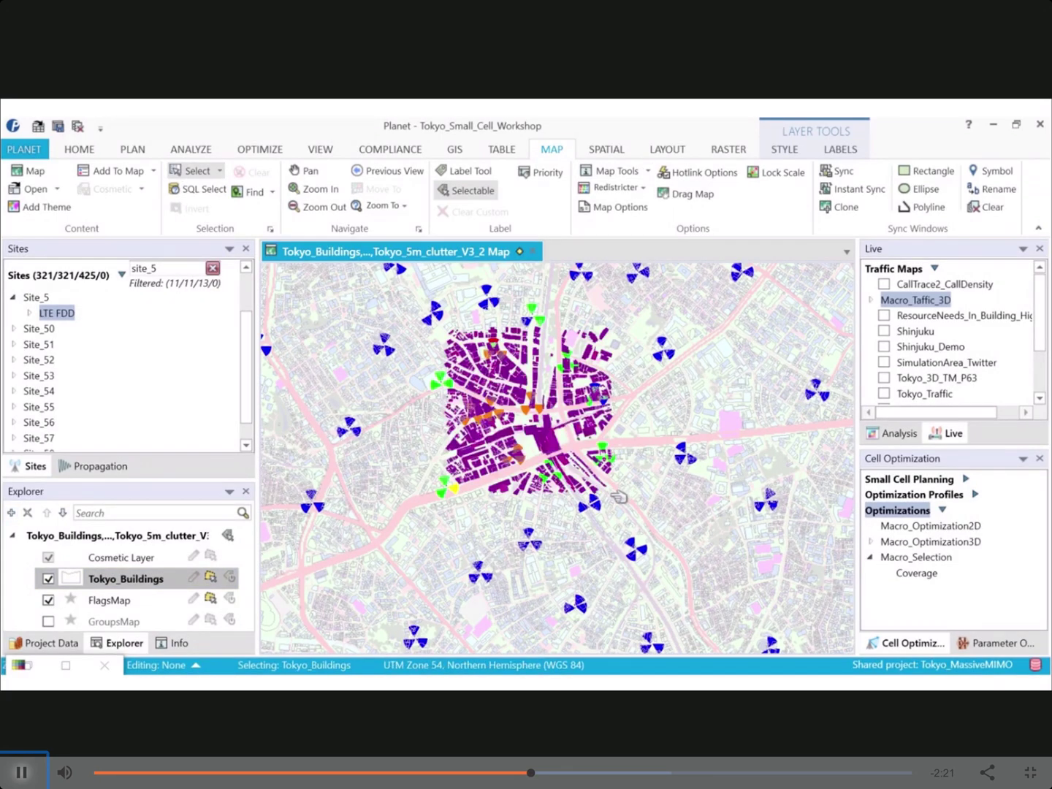
Display the modeled Reference Signal Received Power (3D) predictions for the LTE FDD entry of Site_5
right_click(62, 315)
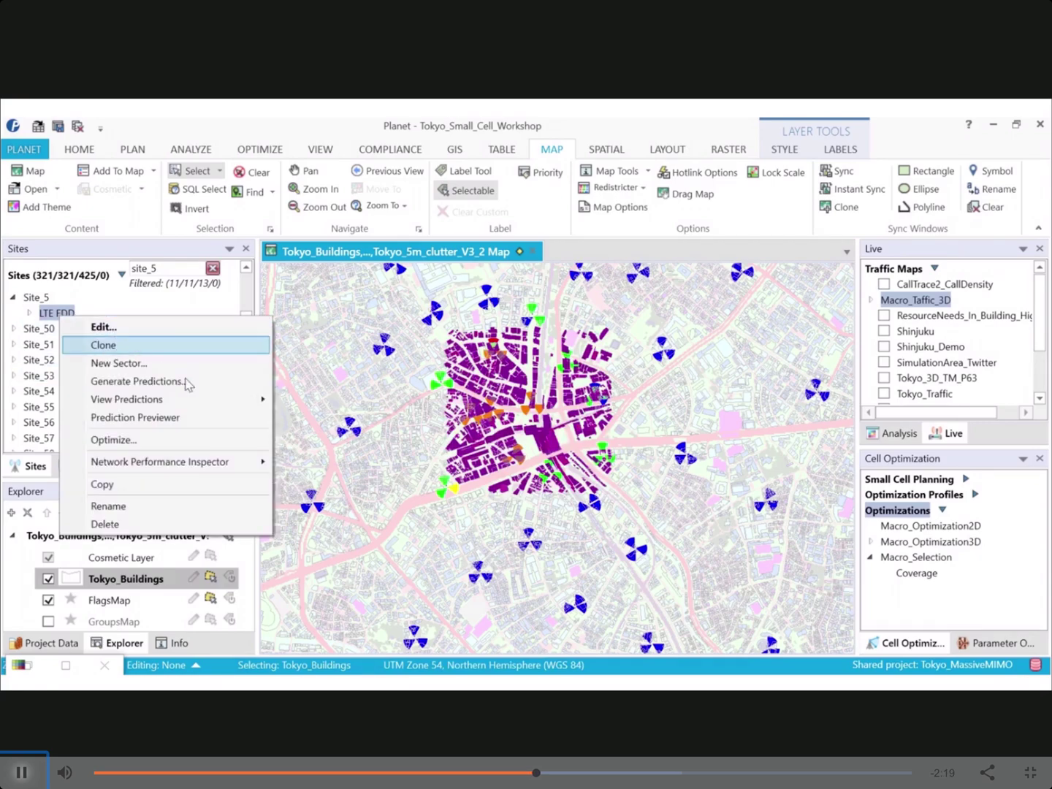
mouse_move(193, 400)
mouse_move(328, 401)
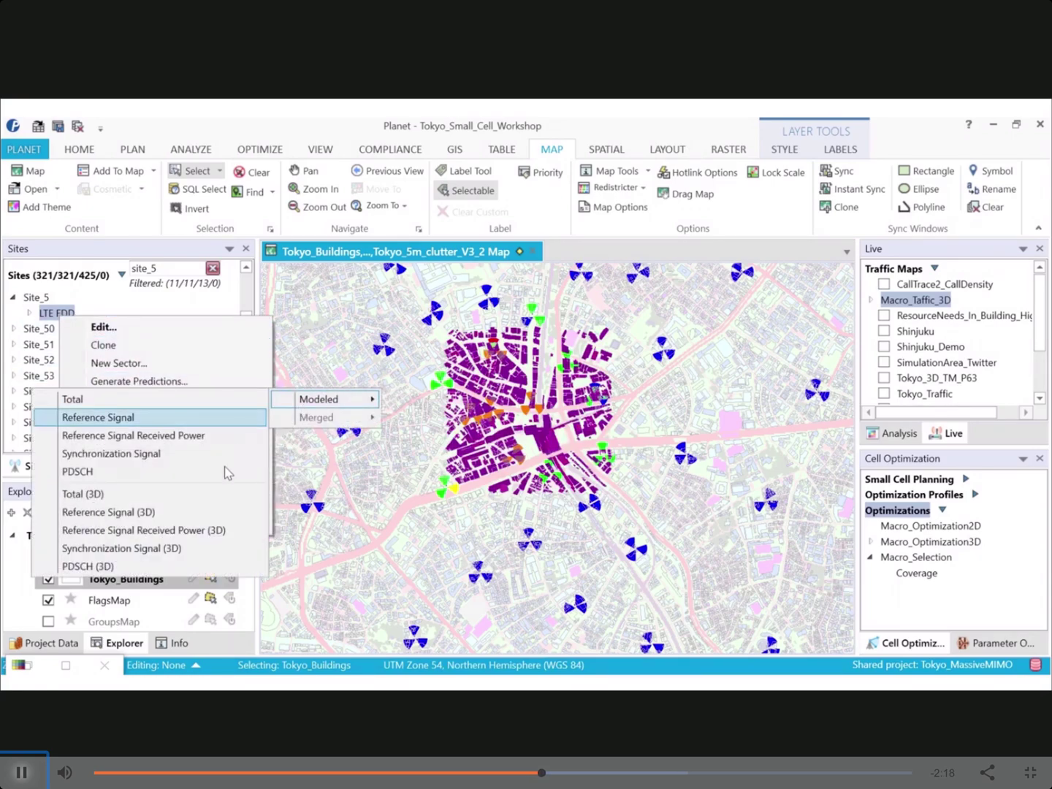
click(177, 536)
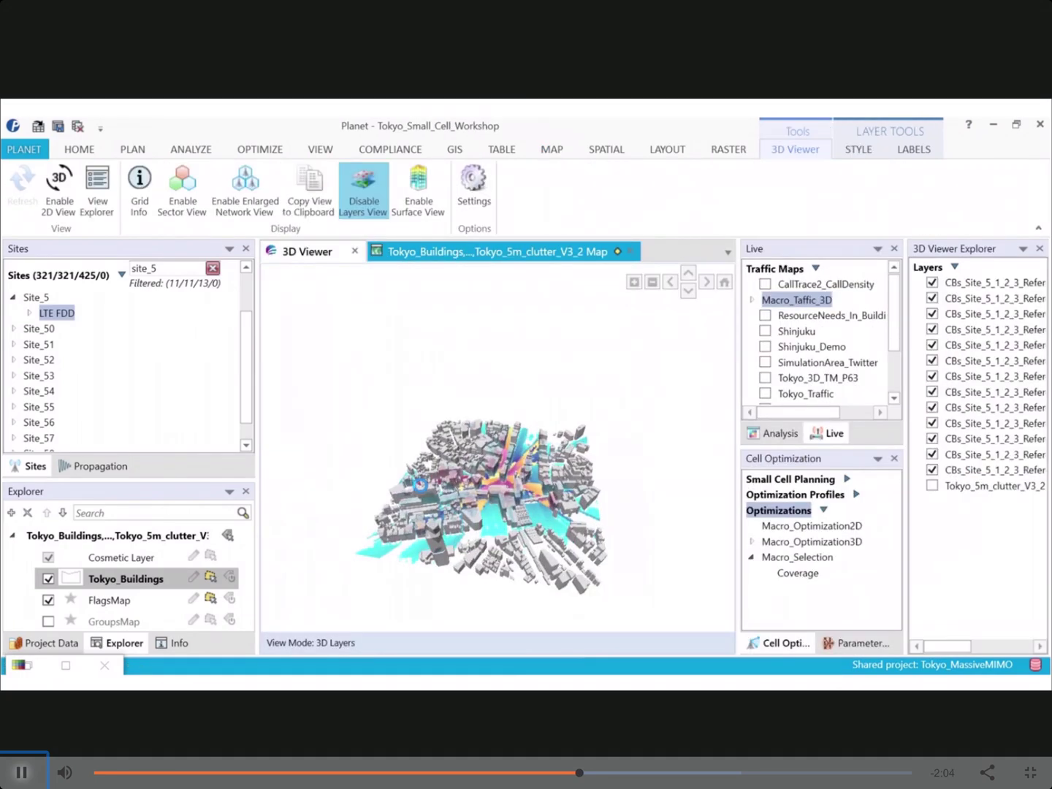
Enable the surface view in the 3D Viewer, refresh it, and examine the predicted signal on the buildings from several angles
click(418, 188)
click(29, 191)
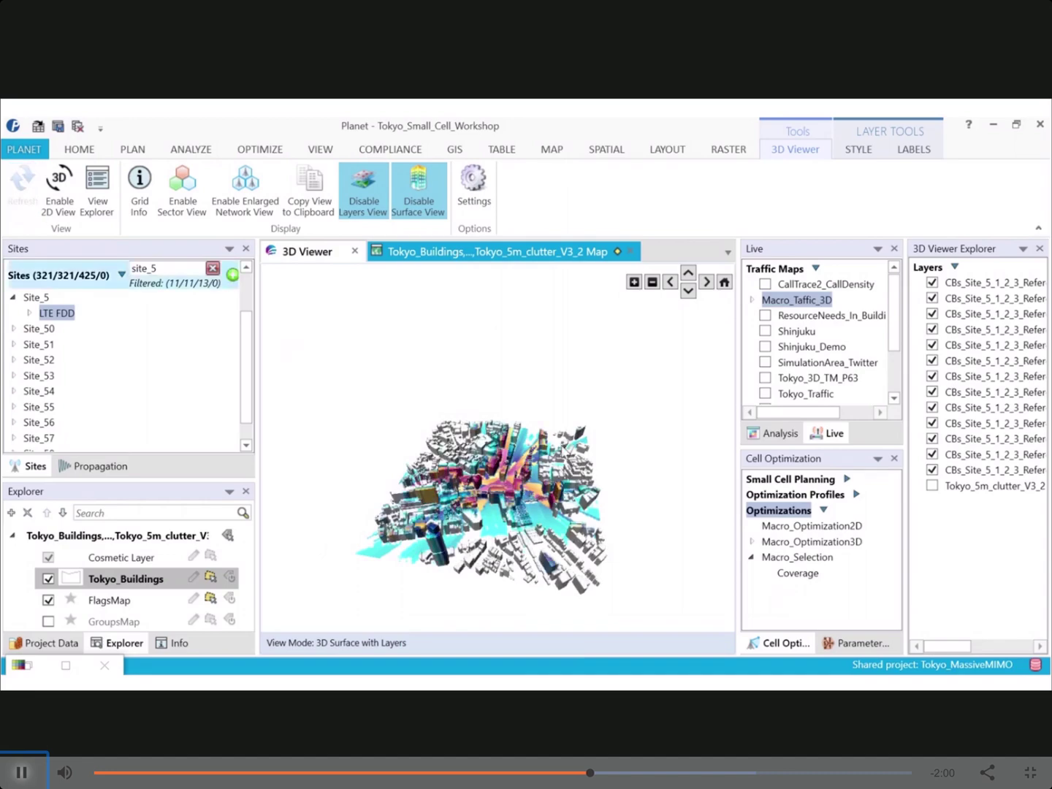
scroll(547, 520, up, 5)
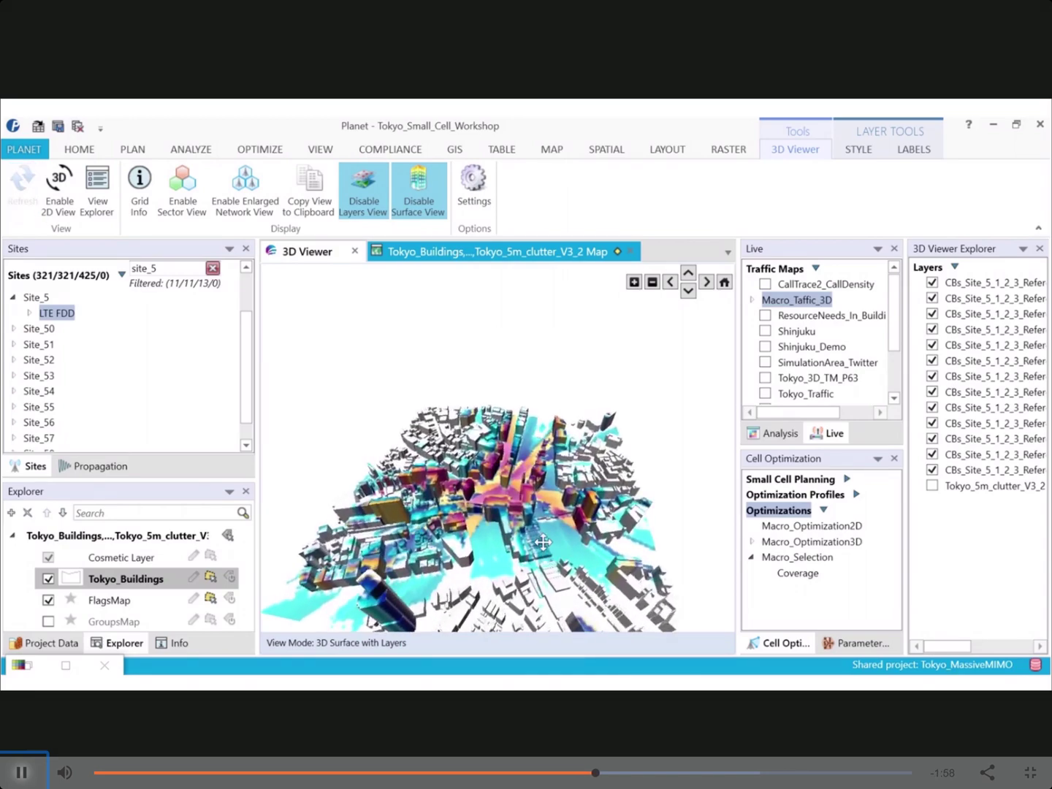
scroll(548, 549, up, 3)
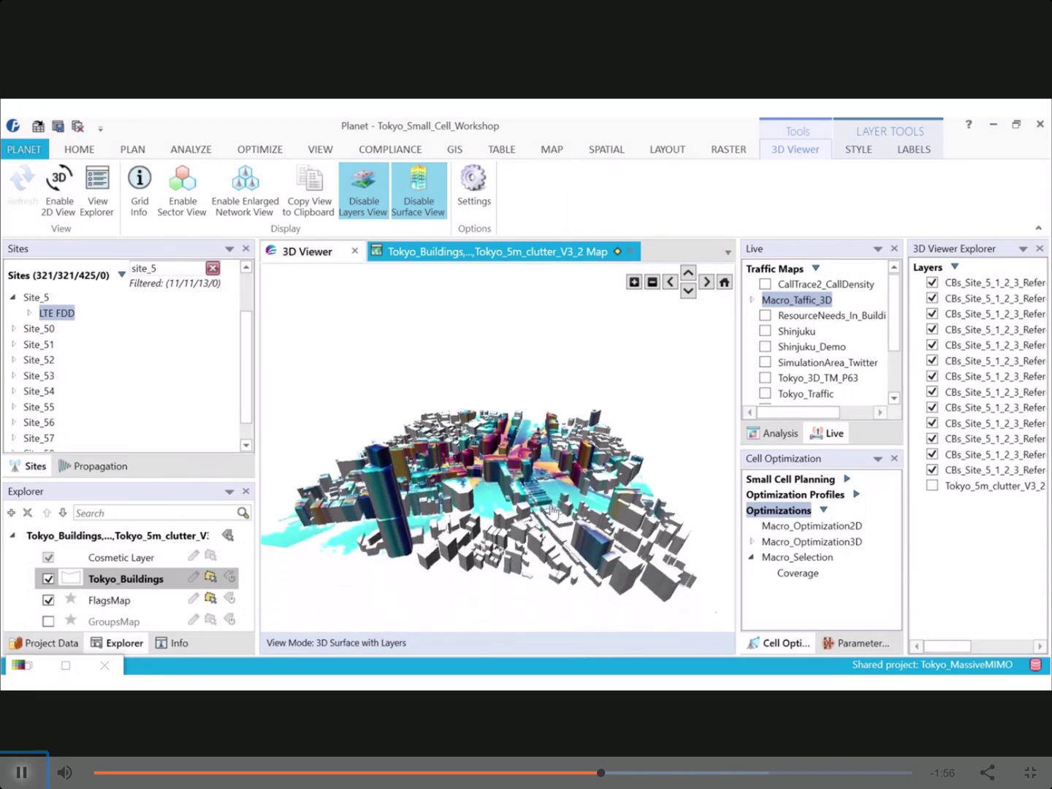
scroll(523, 491, up, 2)
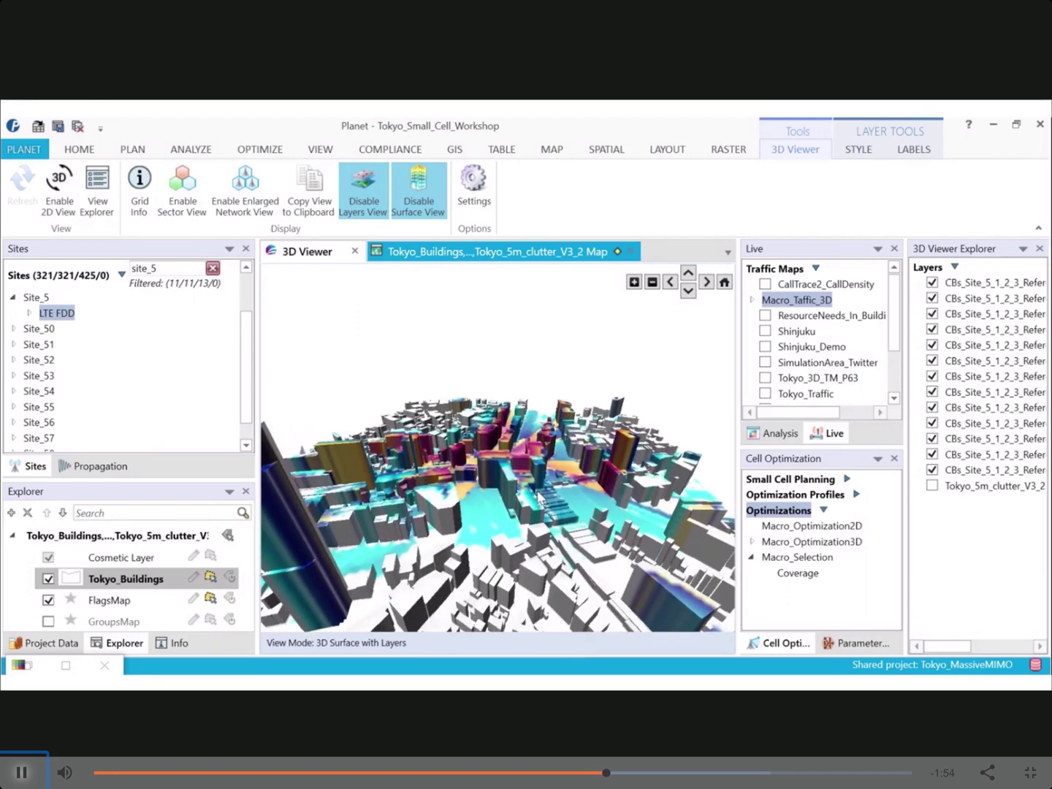
drag(537, 494, 536, 555)
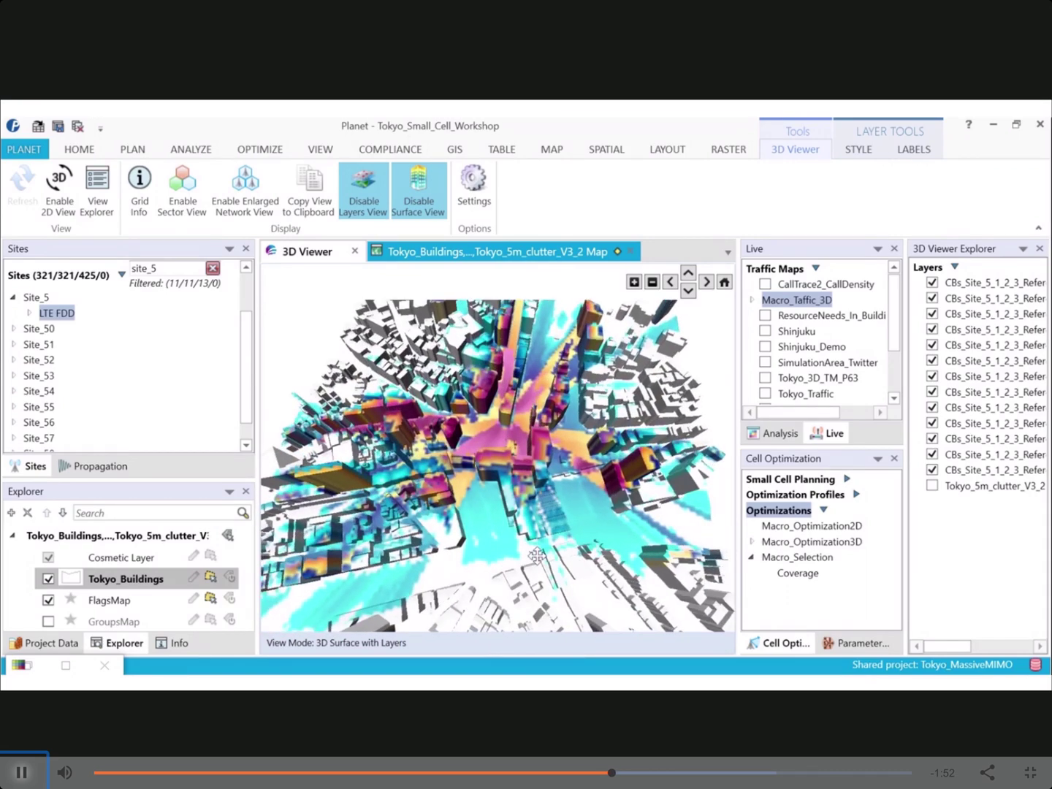
scroll(531, 498, down, 4)
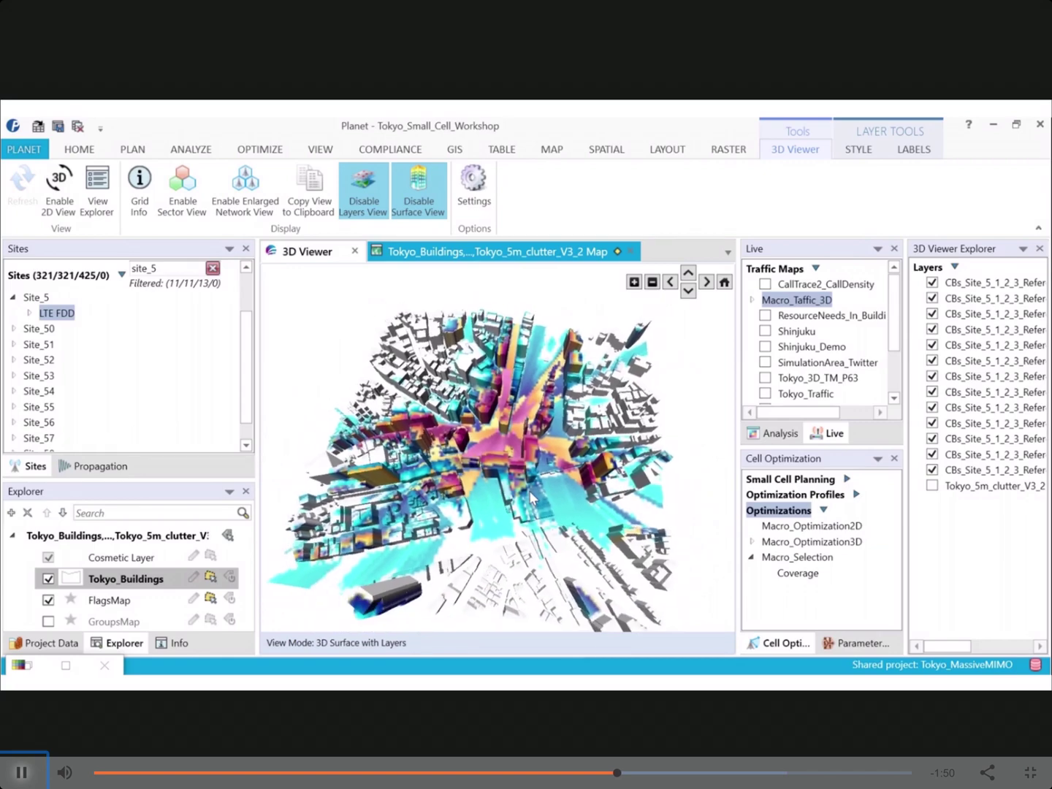
Close the 3D Viewer and choose a selection tool for the map
scroll(529, 490, down, 1)
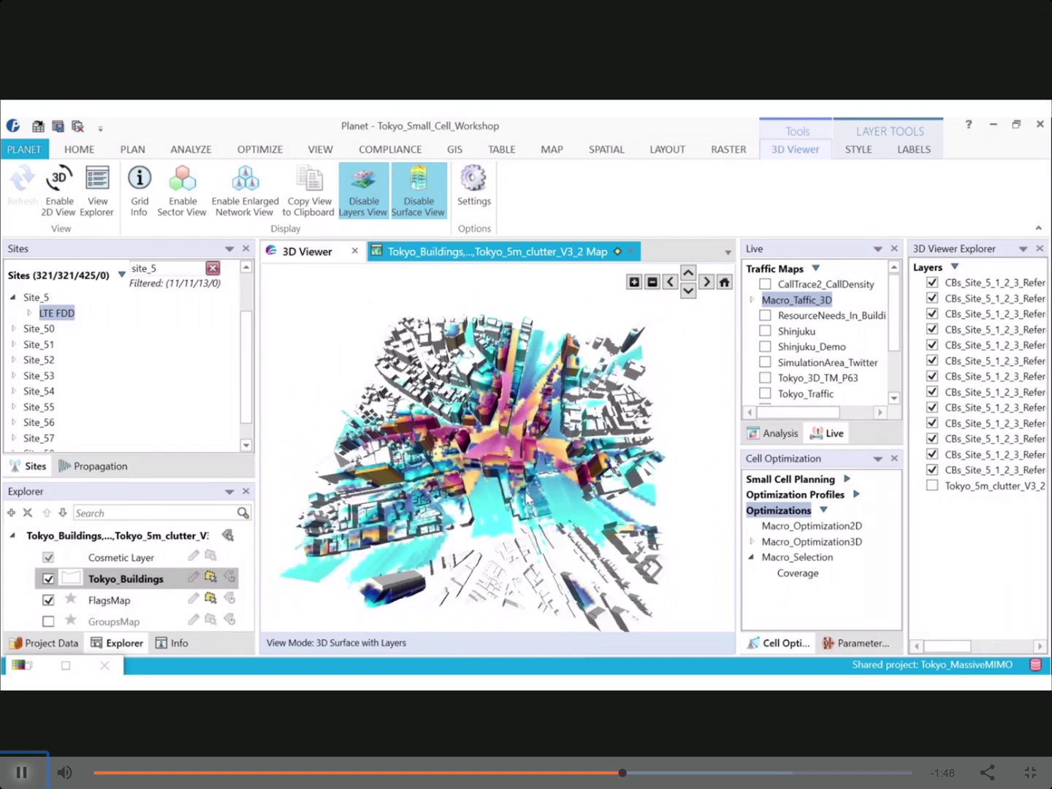
click(354, 251)
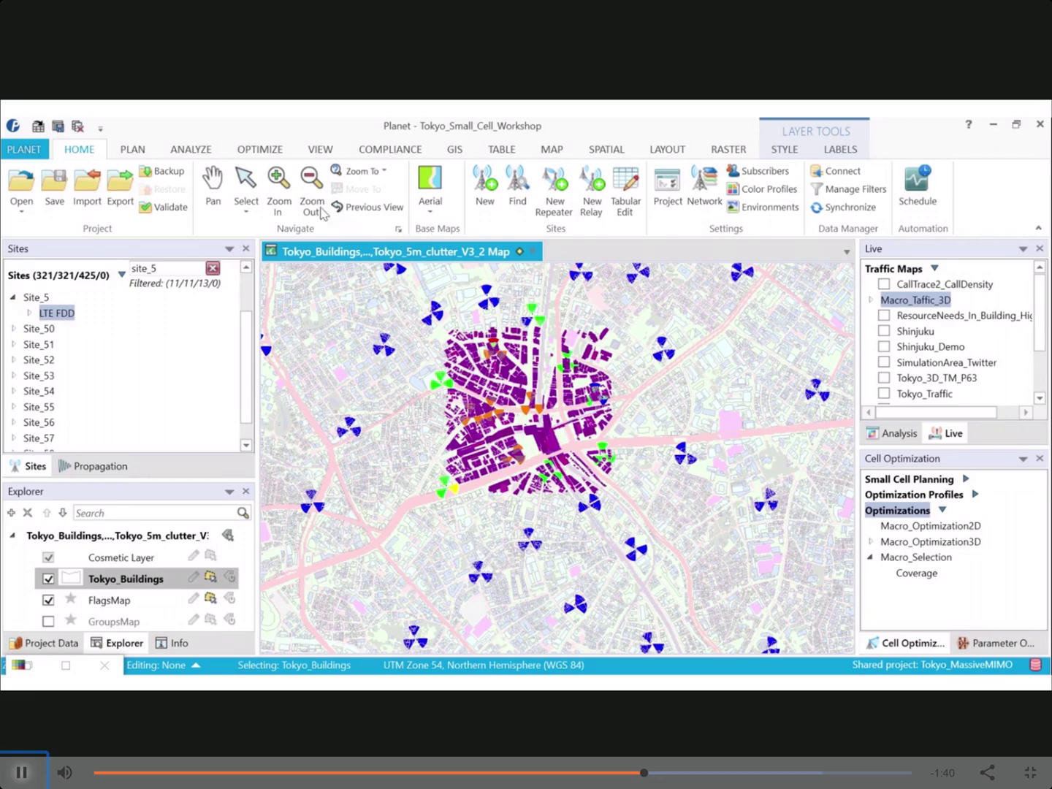
click(247, 191)
click(234, 306)
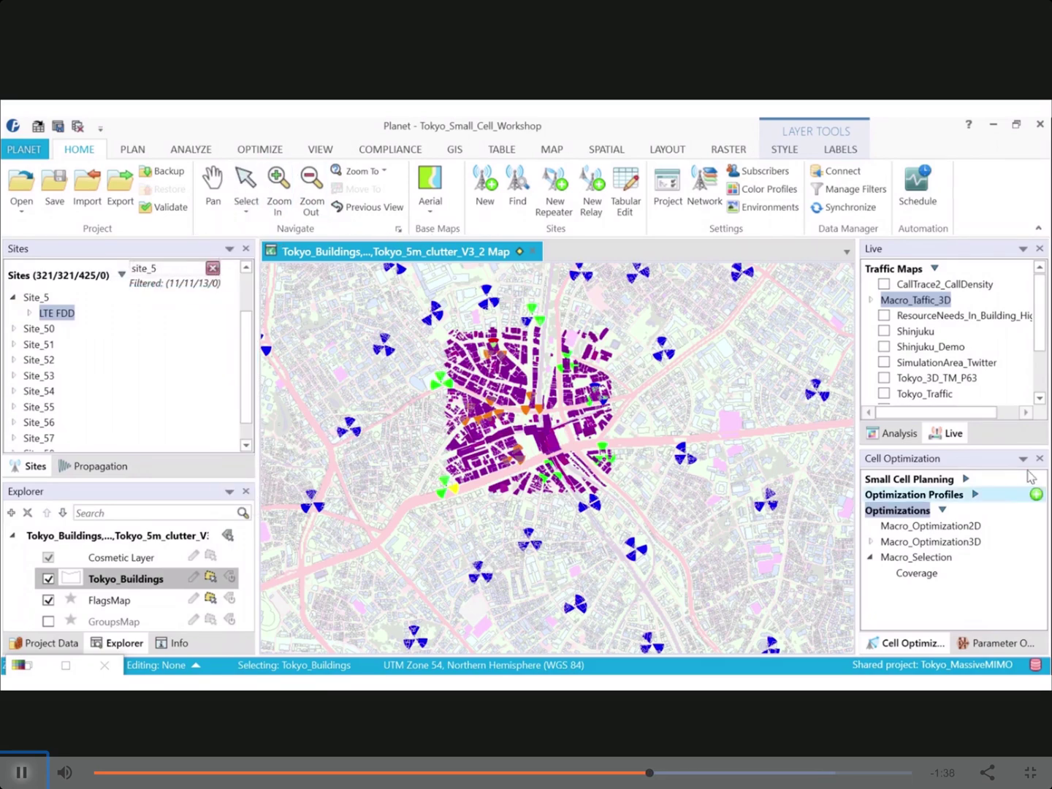
Examine the Macro_Optimization3D optimization, the height layers of the Macro_Taffic_3D traffic map, and the Shibuya analyses for 2D and 3D optimization
click(950, 542)
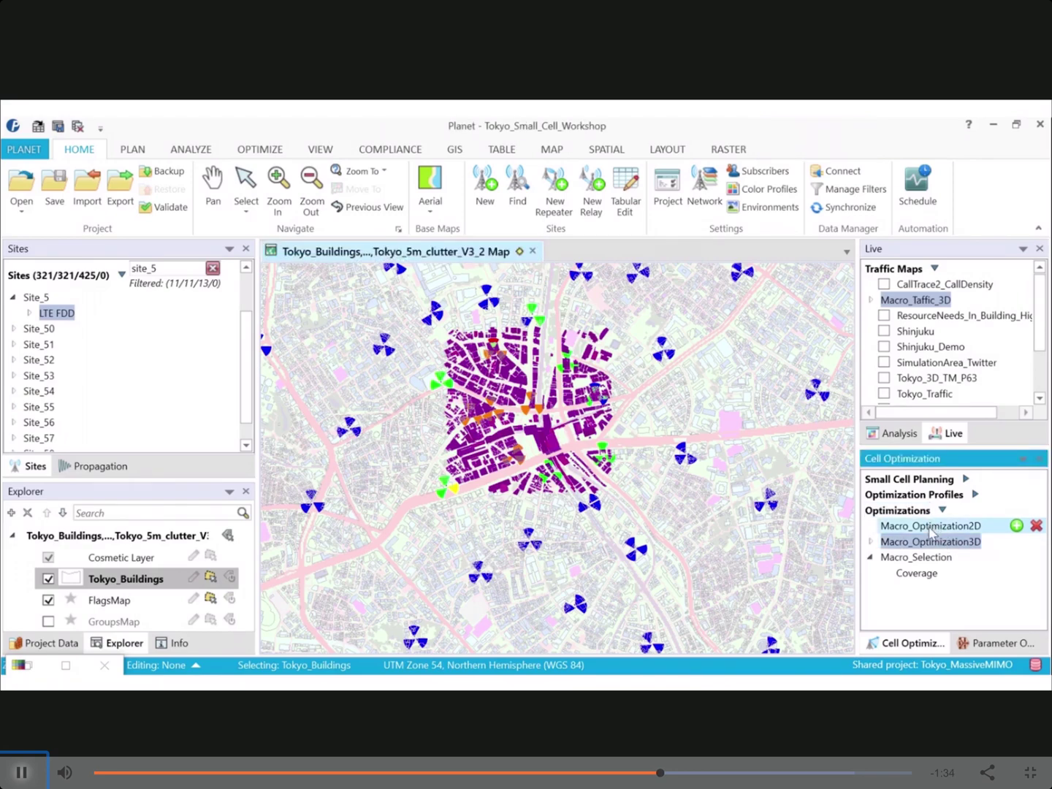
click(872, 301)
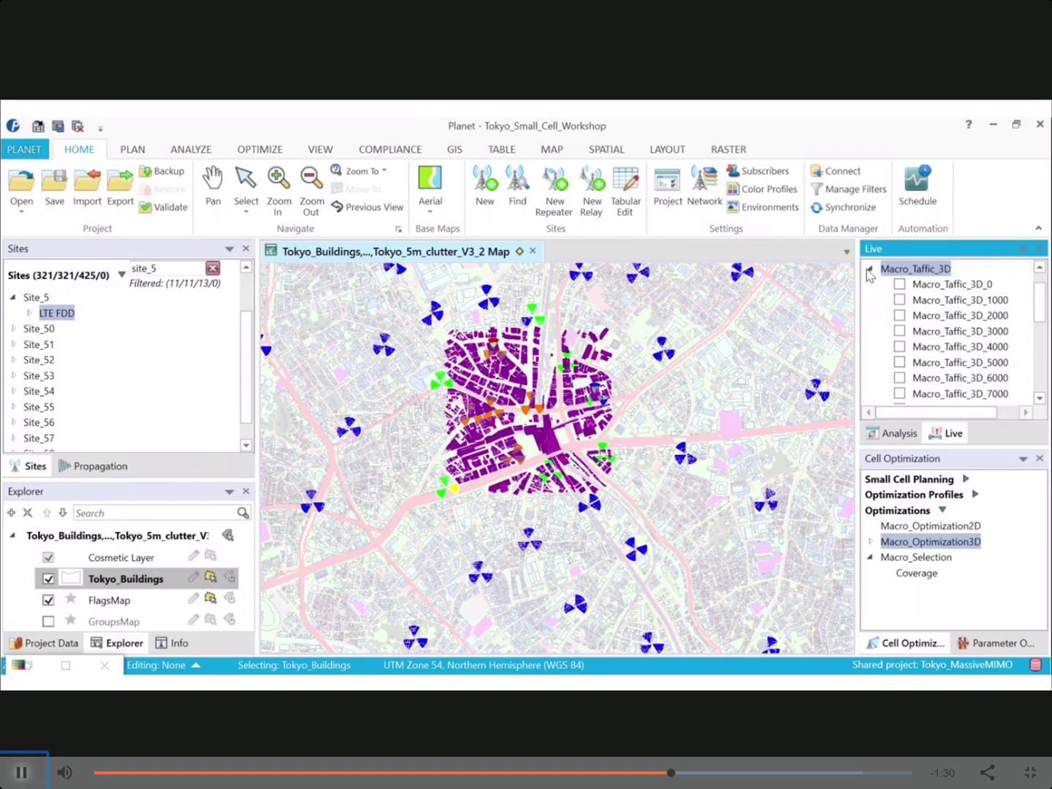
click(870, 268)
click(893, 433)
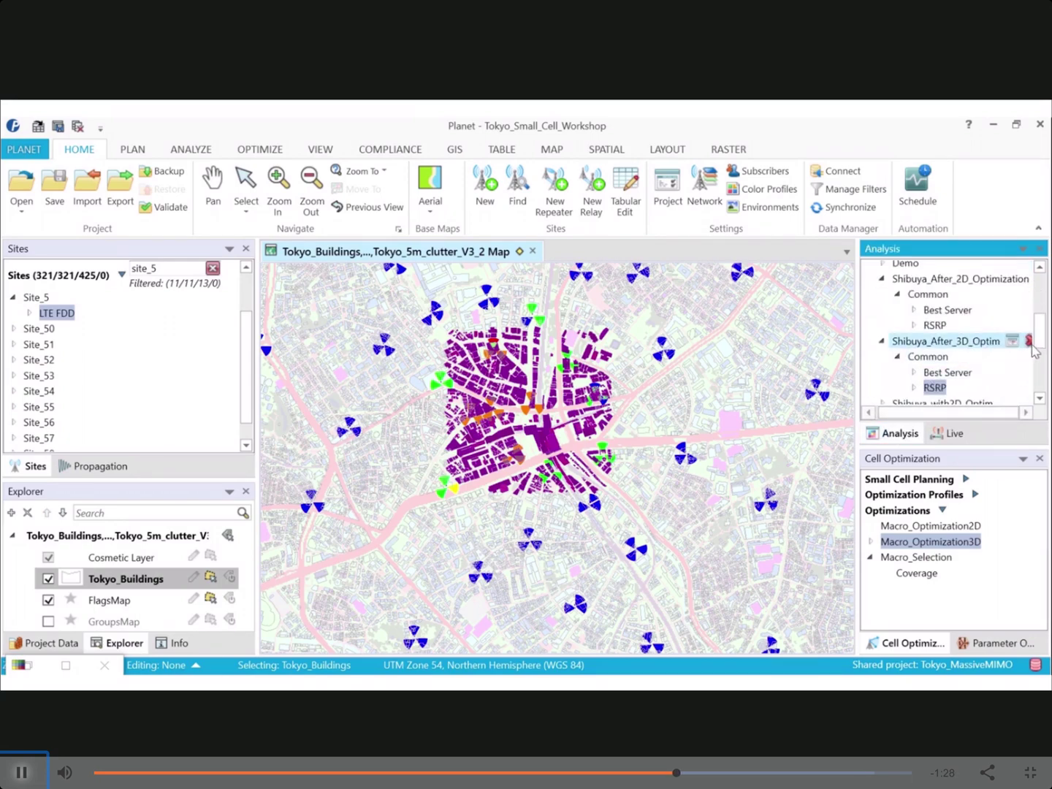
mouse_move(1040, 342)
mouse_down()
mouse_move(1042, 319)
mouse_move(1046, 345)
mouse_up()
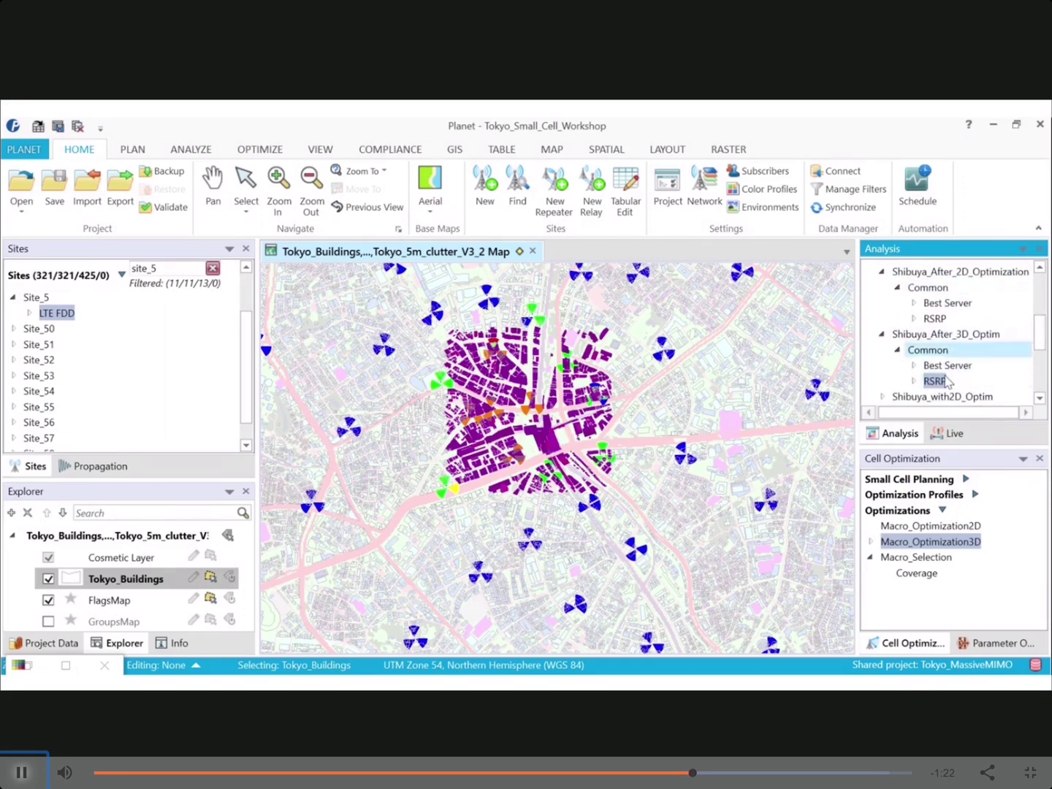
Reselect the Tokyo_Buildings polygons within a much larger rectangle around the sites and view the Shibuya_After_2D_Optimization RSRP layer in 3D
click(662, 417)
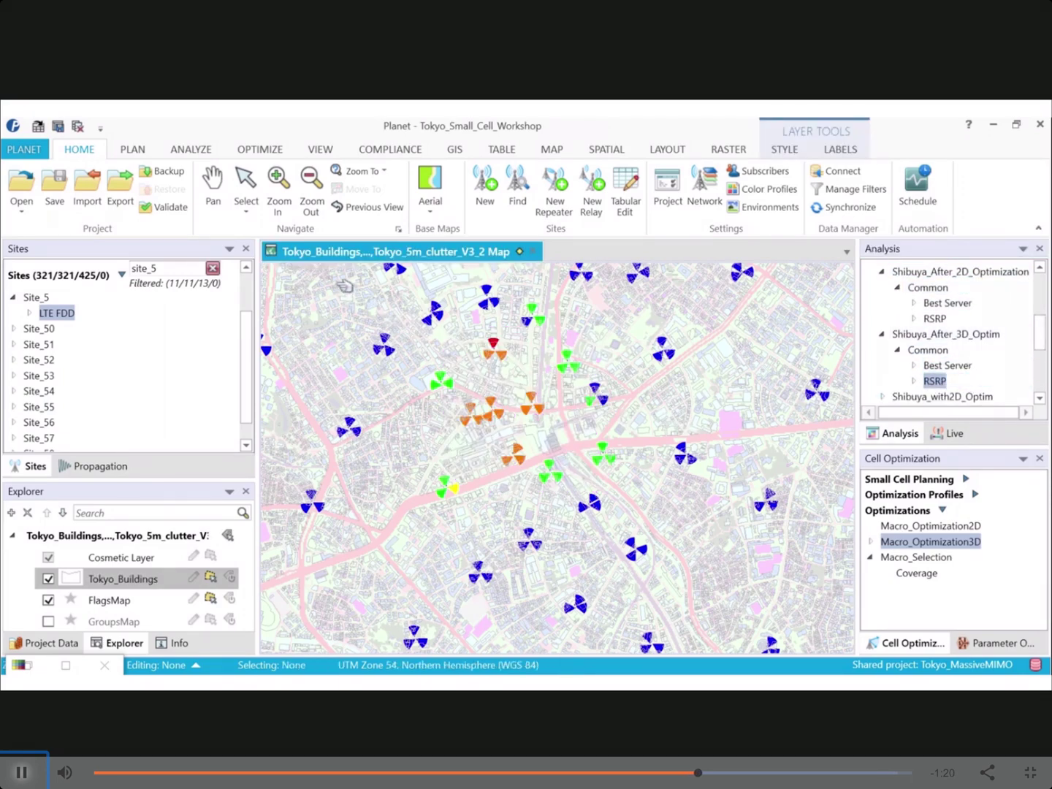
drag(321, 268, 798, 654)
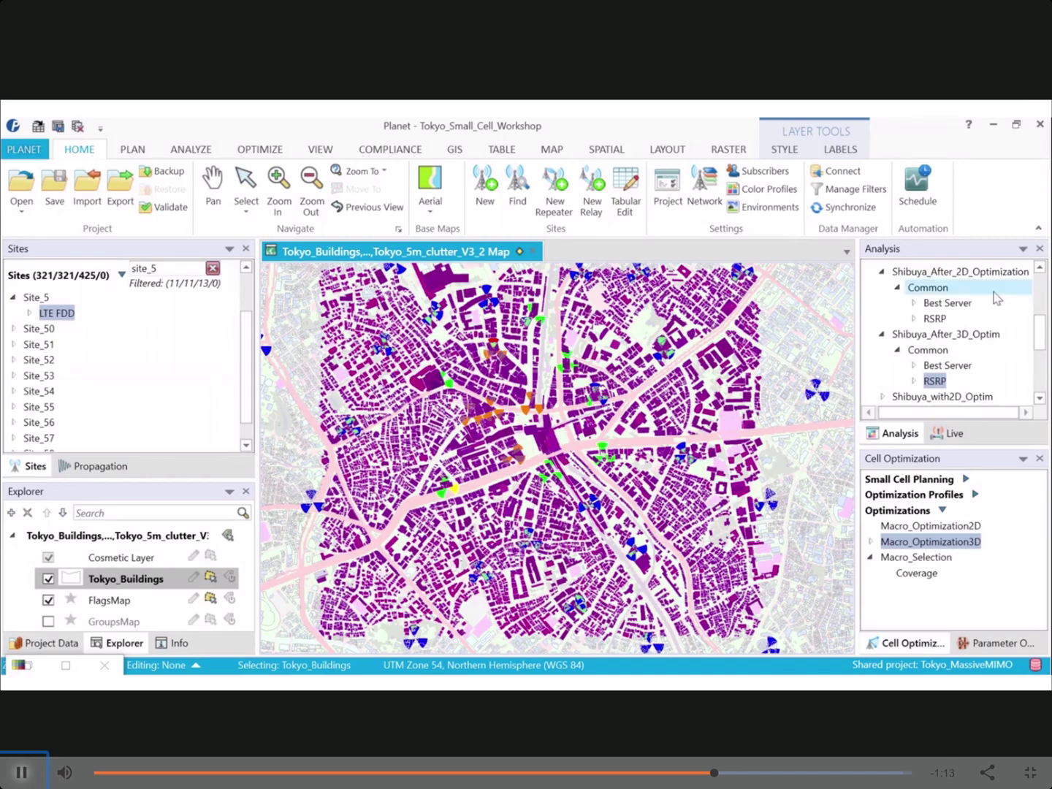
right_click(936, 319)
click(886, 333)
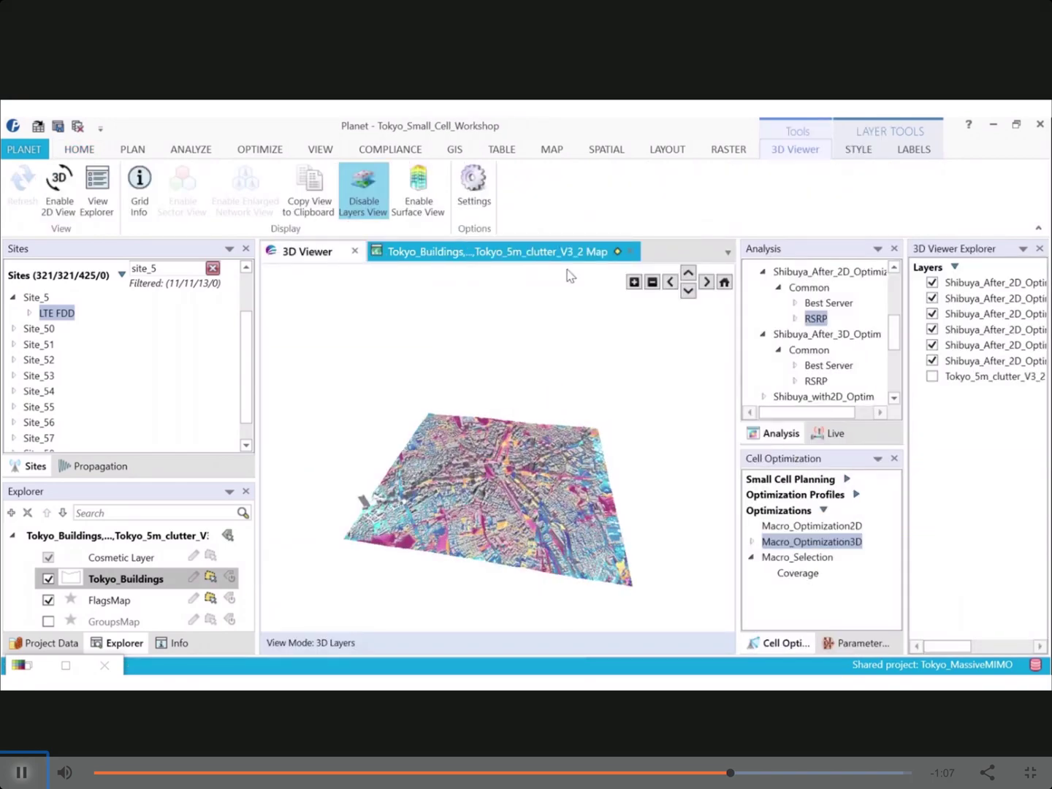
Restore the Color Profiles window as an RSRP legend beside the model and enable the surface view in the 3D Viewer
click(29, 664)
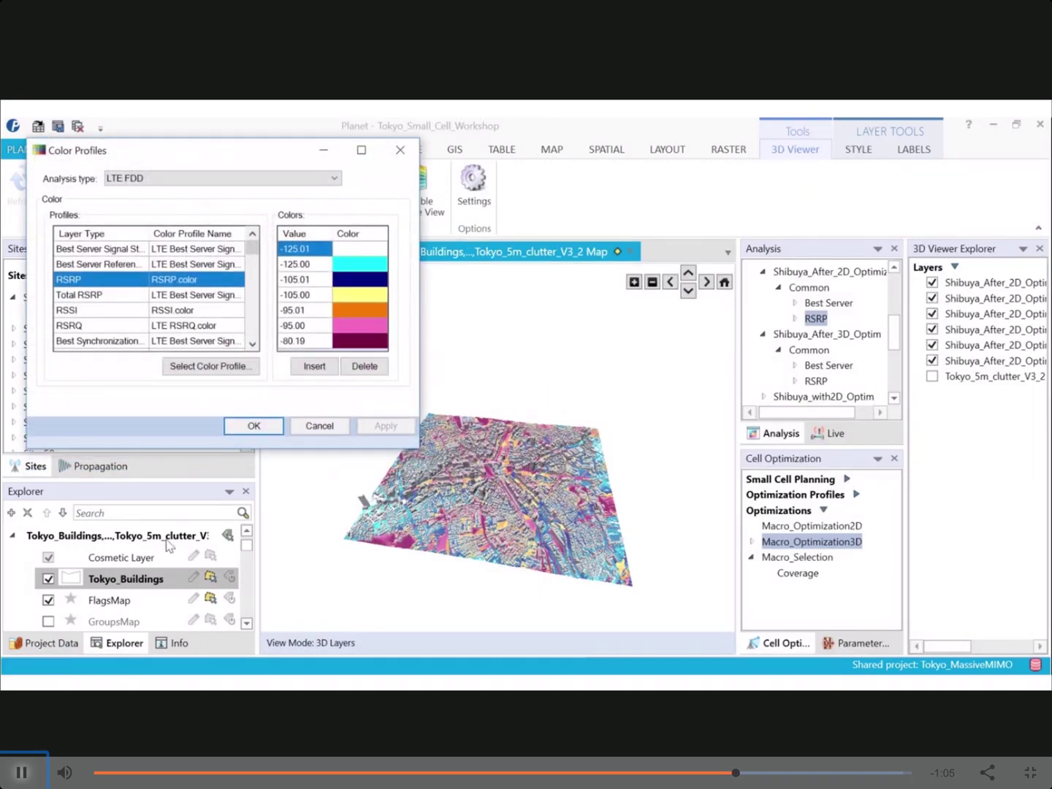
drag(288, 148, 274, 236)
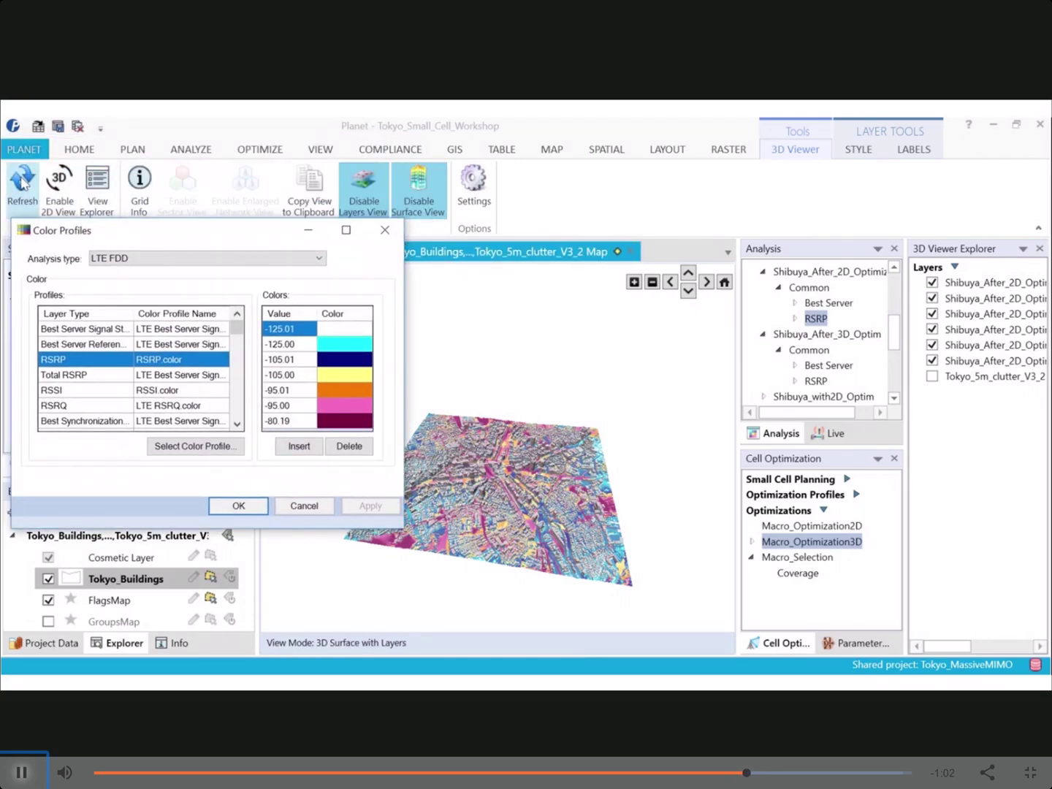
Refresh the 3D Viewer and examine the Shibuya_After_2D_Optimization RSRP on the building surfaces up close from several angles
click(515, 507)
scroll(513, 509, up, 5)
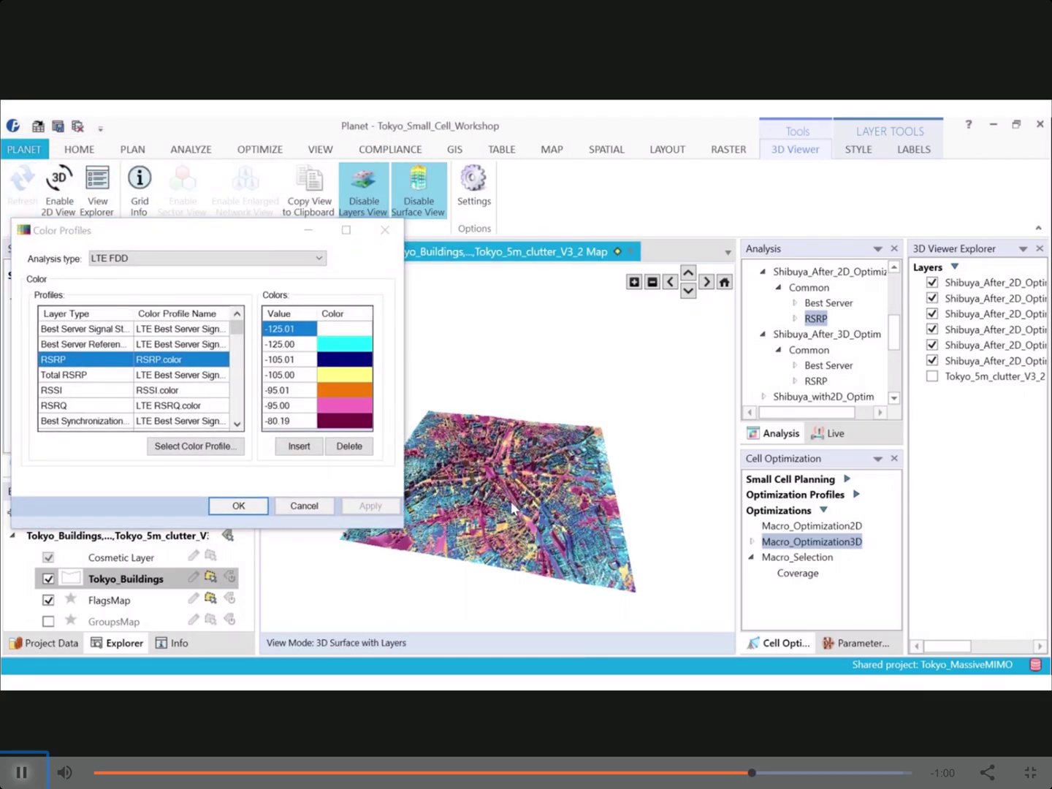
drag(516, 508, 501, 469)
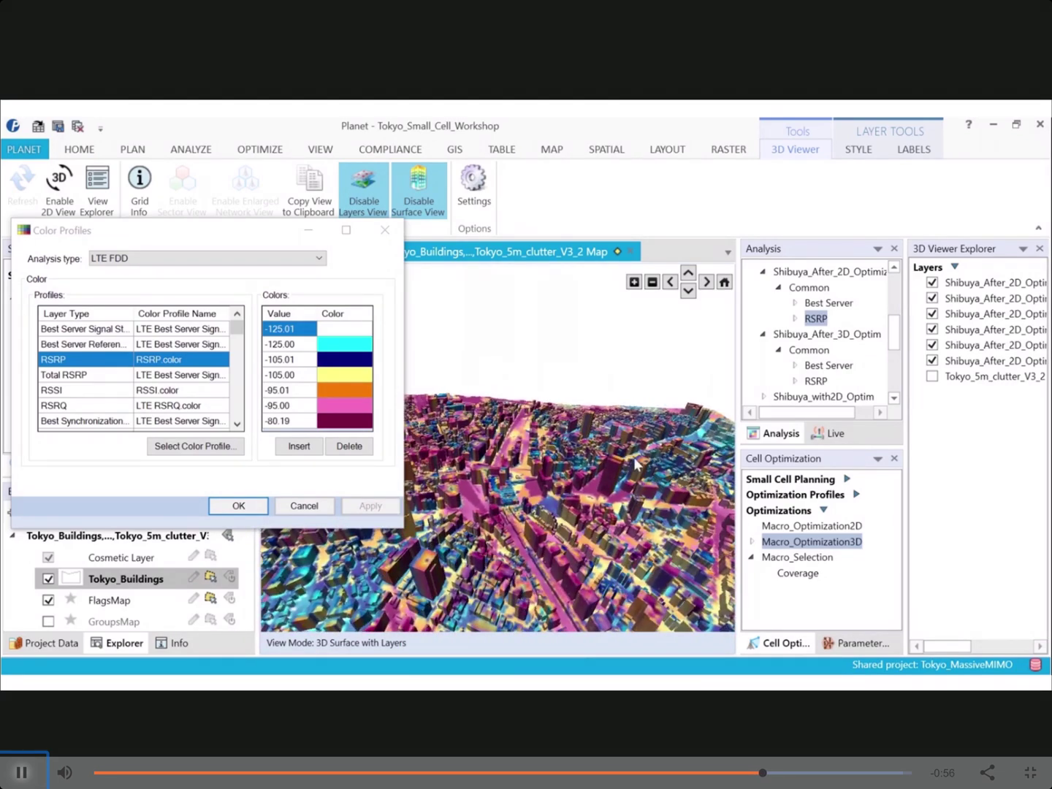
drag(526, 483, 471, 499)
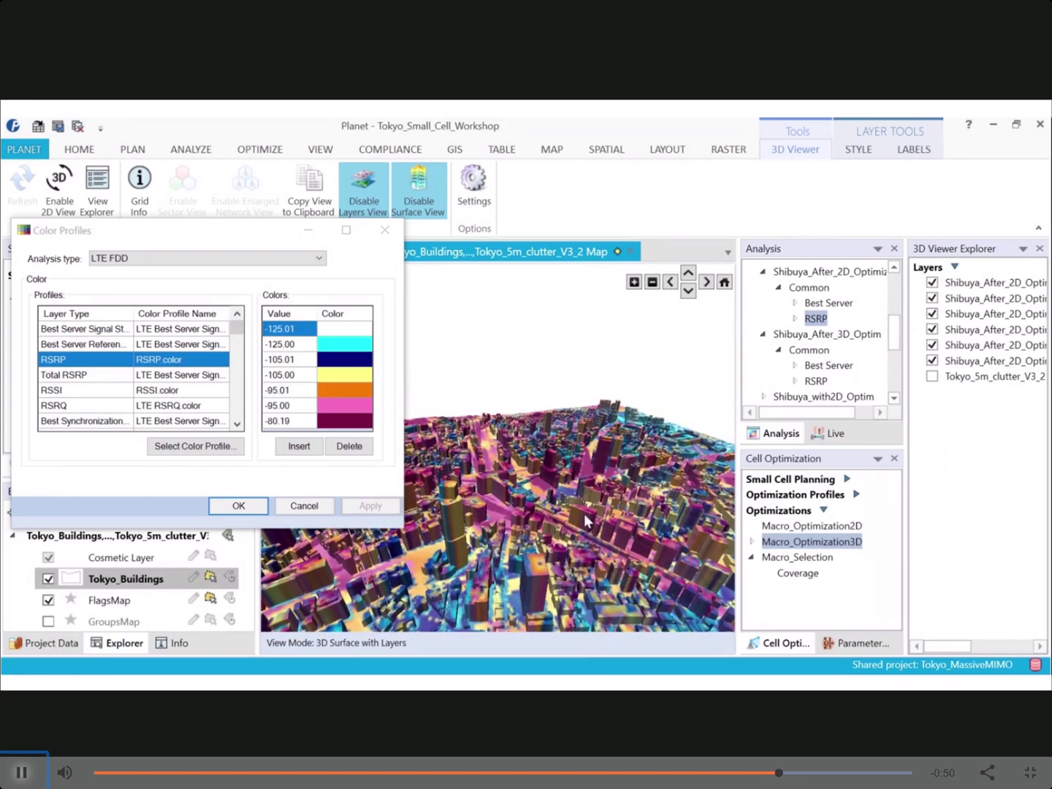
View the RSRP layer of the Shibuya_After_3D_Optim analysis in 3D
click(826, 339)
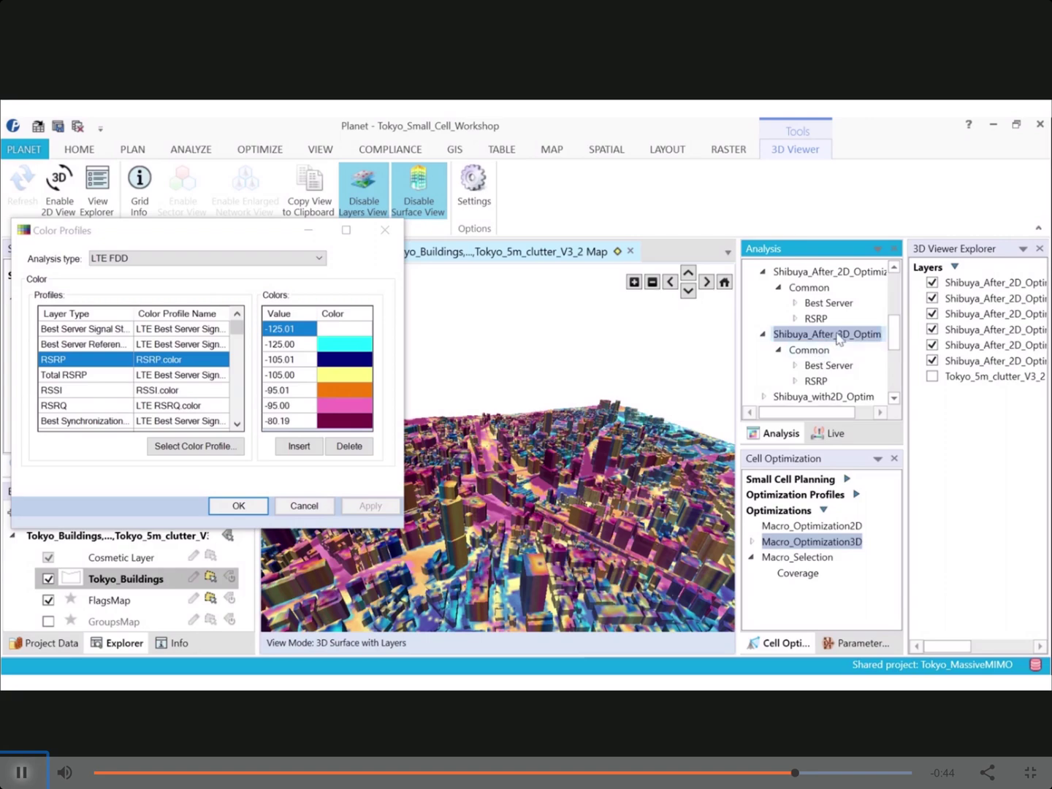
right_click(817, 382)
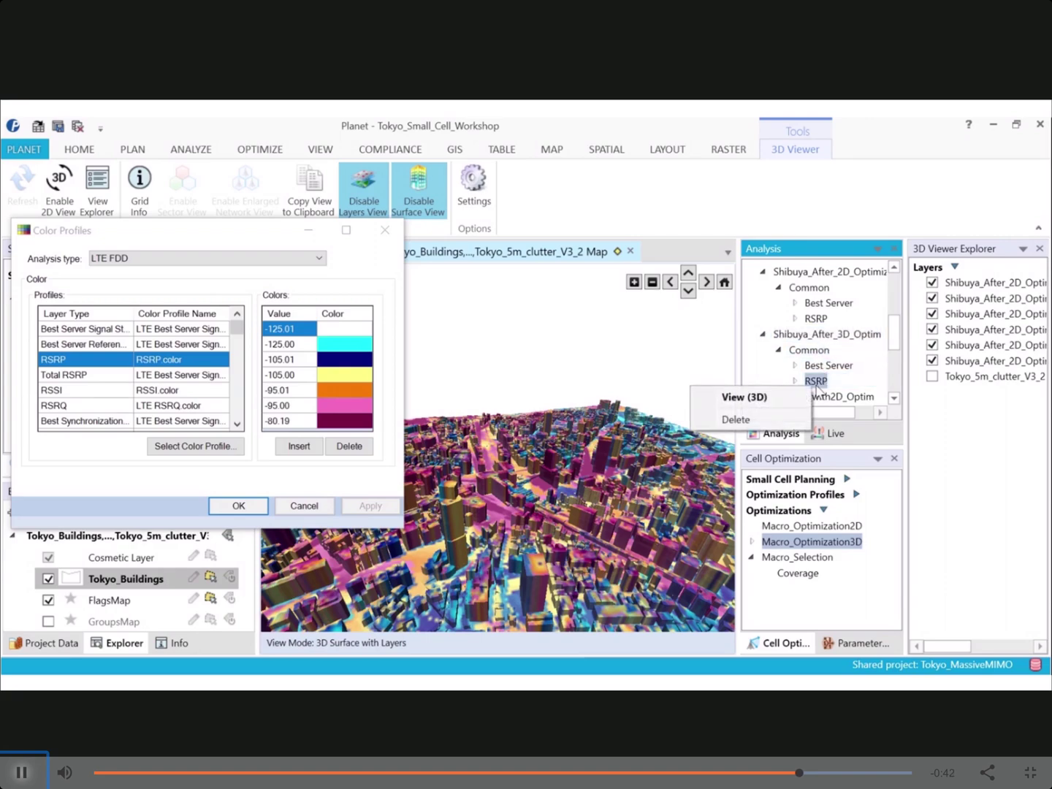
click(766, 394)
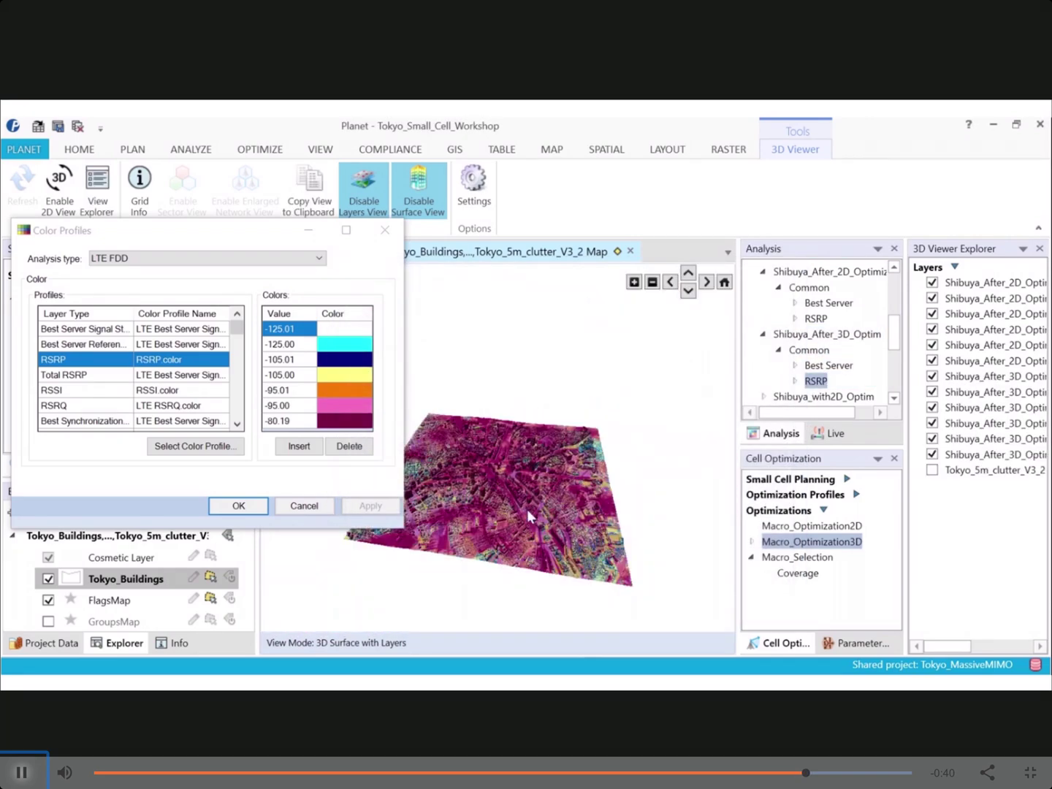
Examine the Shibuya_After_3D_Optim RSRP on the buildings up close, moving the Color Profiles legend aside to uncover the model
scroll(504, 505, up, 5)
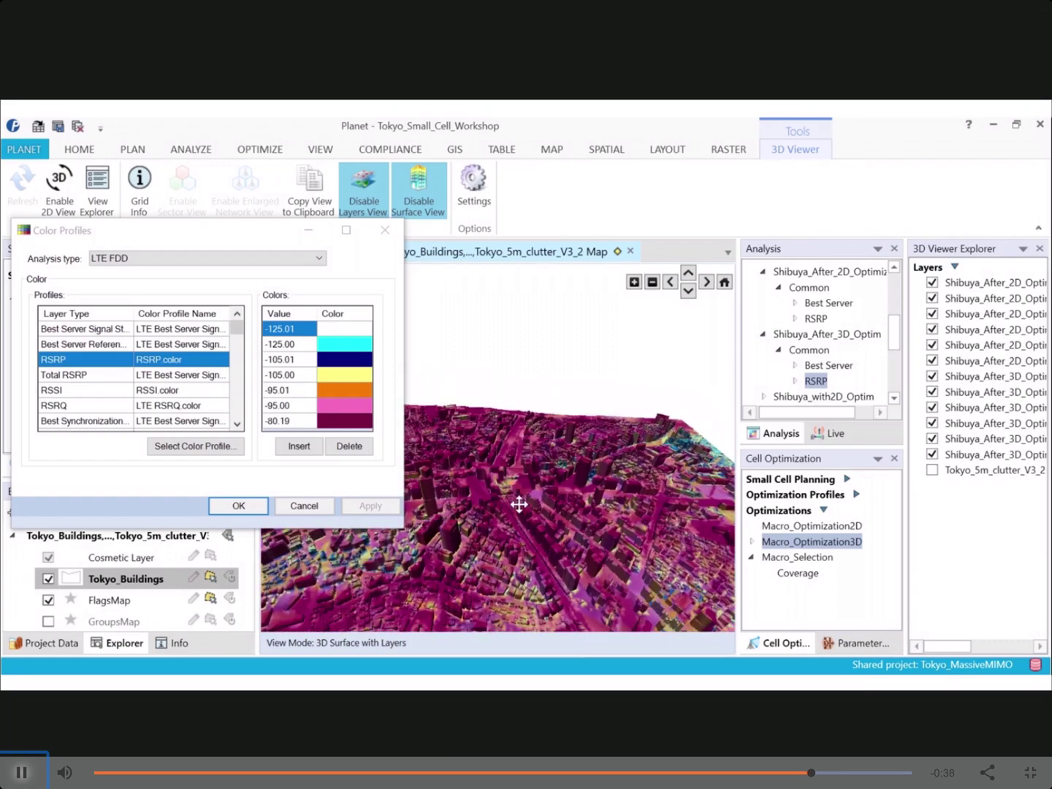
scroll(522, 511, up, 4)
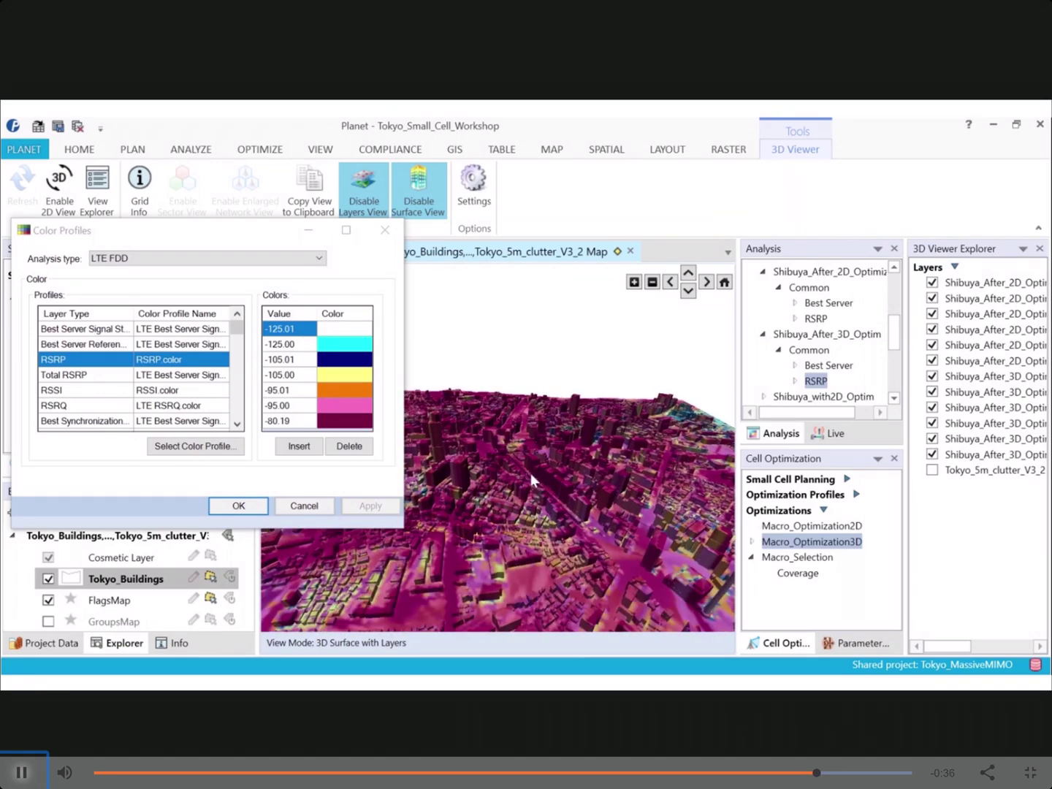
scroll(530, 473, up, 3)
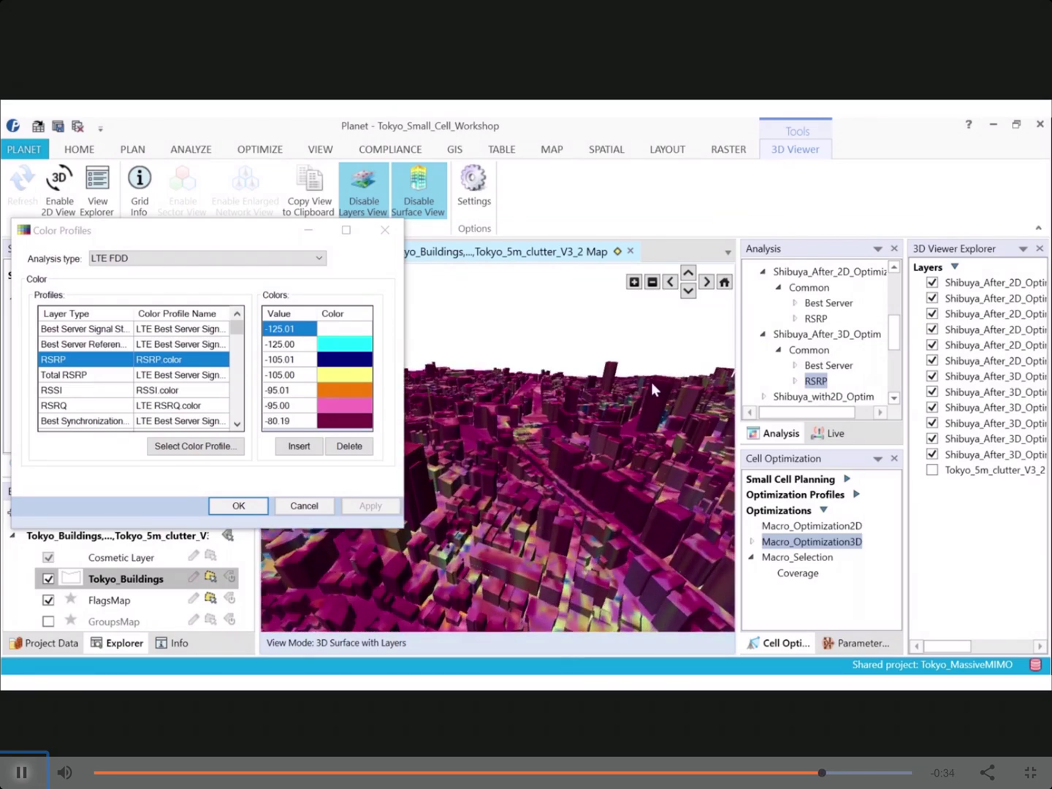
drag(260, 233, 195, 218)
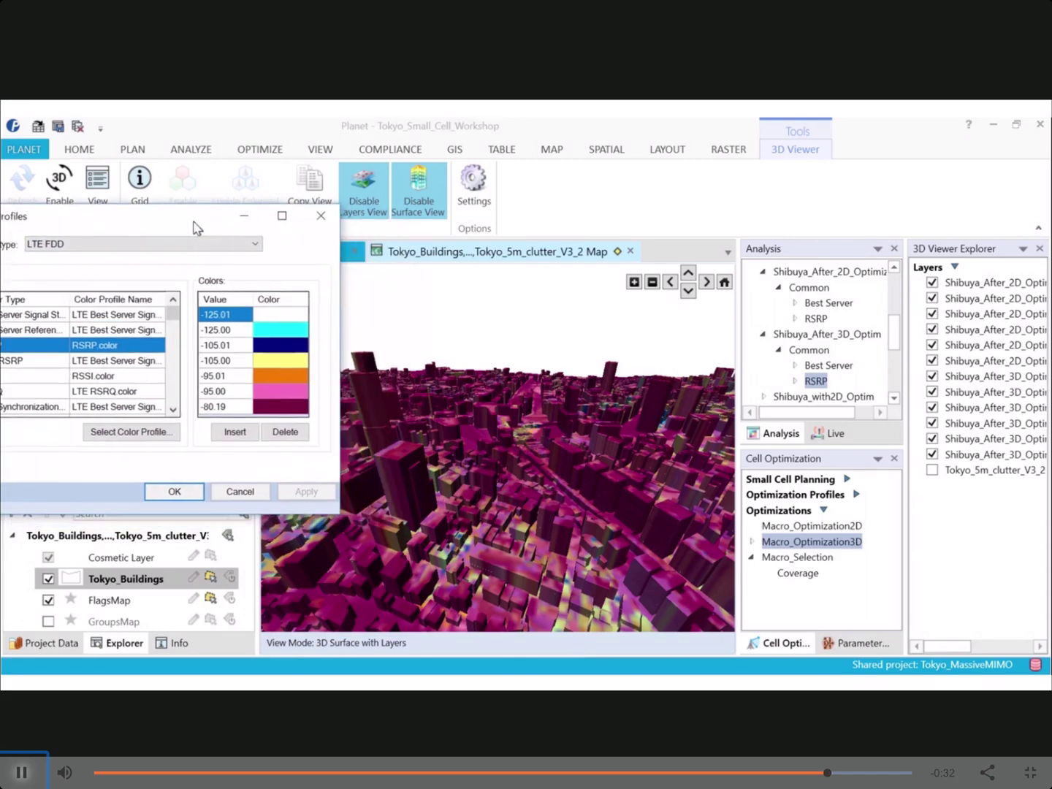